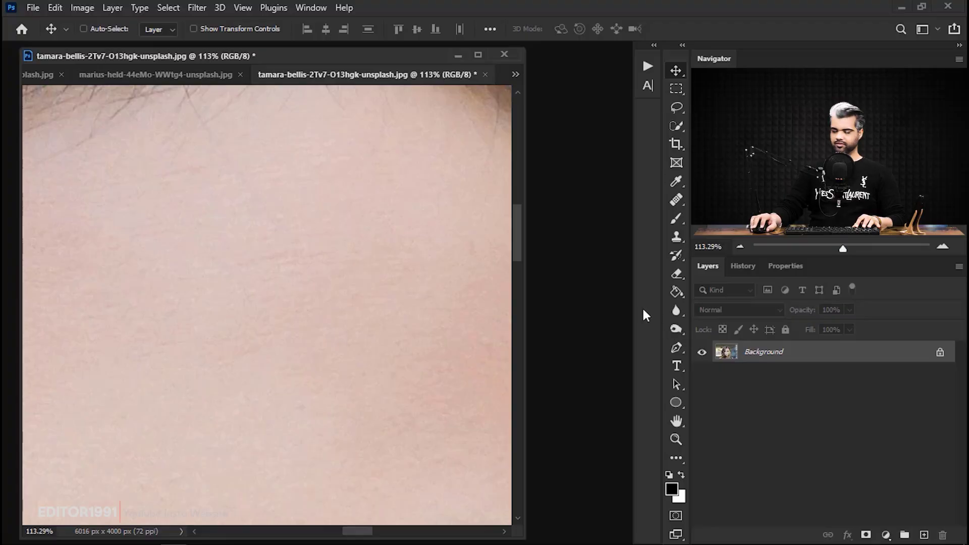
- Set up a soft round brush at 7 px with red (ff0000) as the foreground colour
{"action": "key", "text": "b"}
{"action": "right_click", "coordinate": [271, 259]}
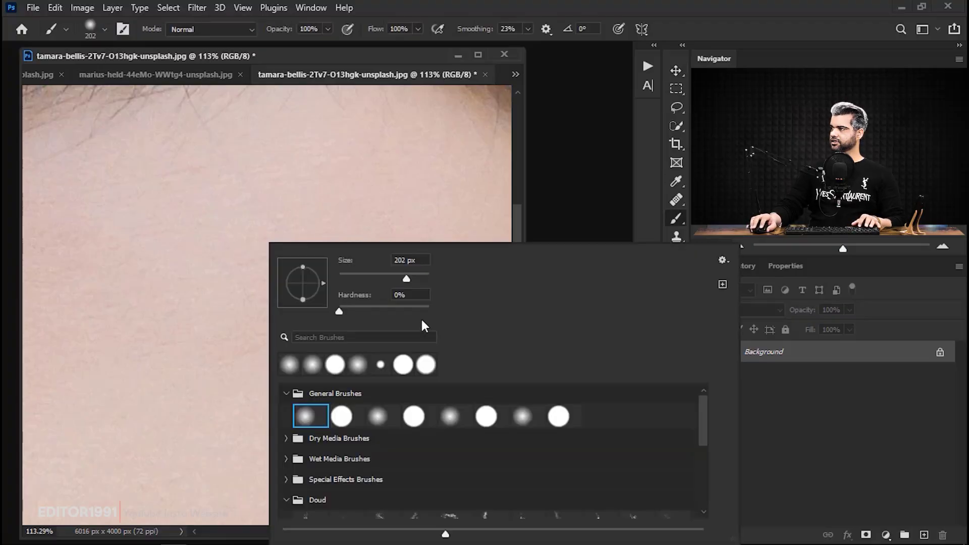
{"action": "left_click", "coordinate": [341, 279]}
{"action": "left_click", "coordinate": [569, 158]}
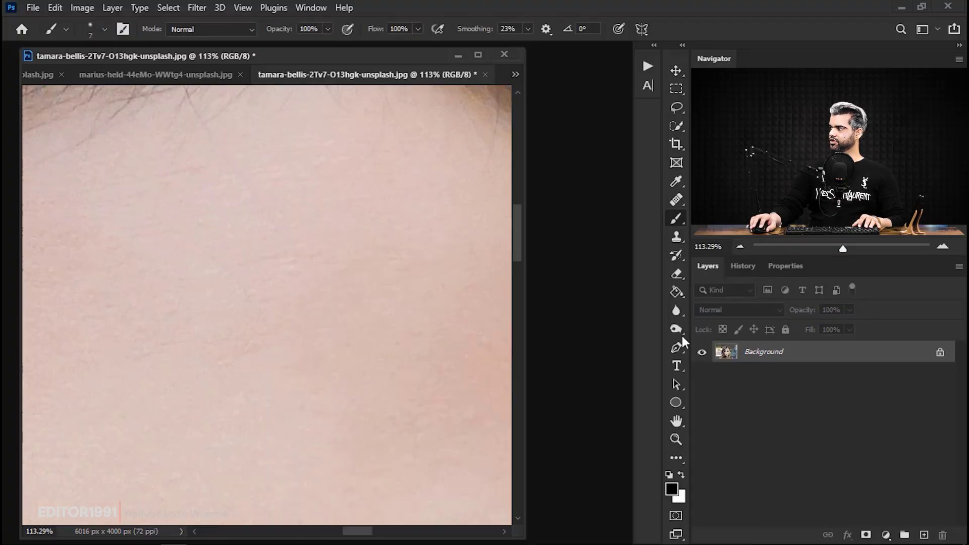
{"action": "left_click", "coordinate": [667, 487]}
{"action": "type", "text": "ff0000"}
{"action": "key", "text": "Return"}
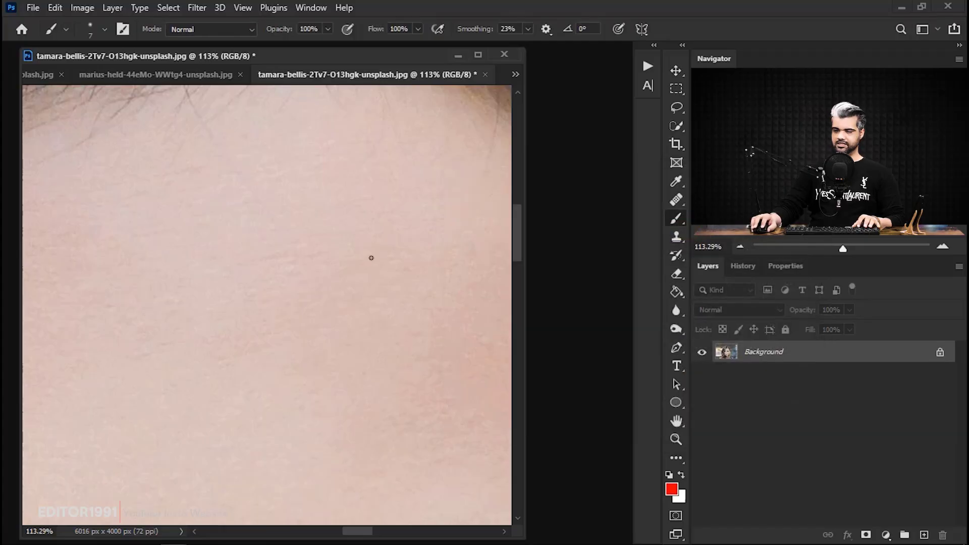
- Show the woman's portrait in full screen mode and outline the centre of her forehead with a red brush stroke
{"action": "key", "text": "f"}
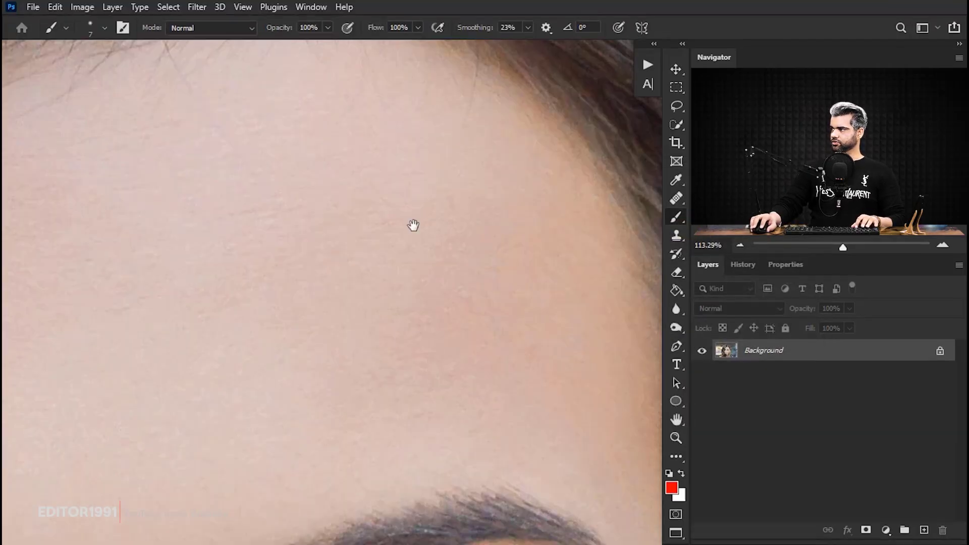
{"action": "left_click_drag", "start_coordinate": [412, 225], "coordinate": [402, 213]}
{"action": "left_click", "coordinate": [371, 233], "text": "alt"}
{"action": "mouse_move", "coordinate": [382, 246]}
{"action": "left_mouse_down"}
{"action": "mouse_move", "coordinate": [304, 261]}
{"action": "mouse_move", "coordinate": [85, 245]}
{"action": "mouse_move", "coordinate": [64, 155]}
{"action": "mouse_move", "coordinate": [232, 97]}
{"action": "mouse_move", "coordinate": [380, 91]}
{"action": "mouse_move", "coordinate": [460, 165]}
{"action": "mouse_move", "coordinate": [375, 241]}
{"action": "left_mouse_up"}
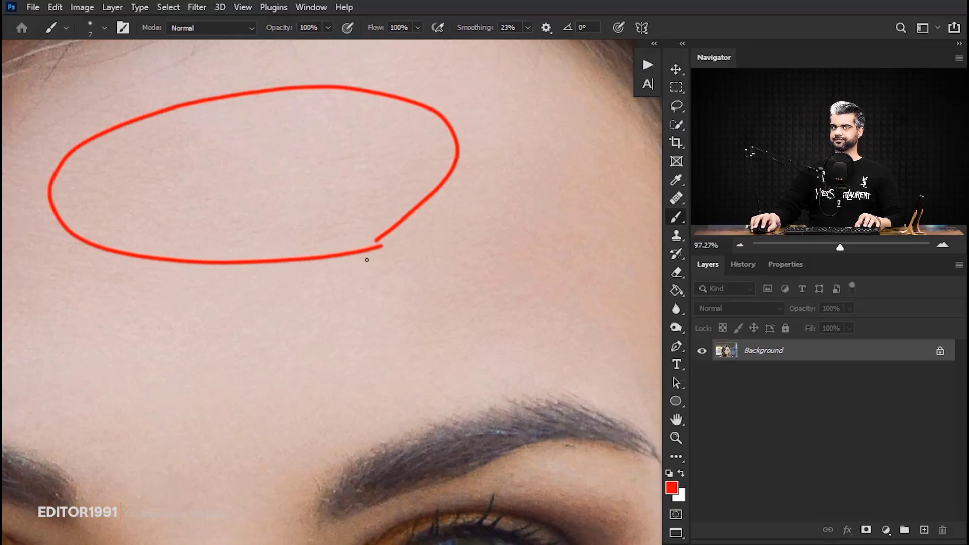
- Outline the temple area beside the outer end of the eyebrow and eye in red
{"action": "left_click_drag", "start_coordinate": [437, 353], "coordinate": [289, 293]}
{"action": "mouse_move", "coordinate": [452, 385]}
{"action": "left_mouse_down"}
{"action": "mouse_move", "coordinate": [390, 227]}
{"action": "mouse_move", "coordinate": [434, 262]}
{"action": "left_mouse_up"}
{"action": "left_click_drag", "start_coordinate": [413, 159], "coordinate": [478, 127]}
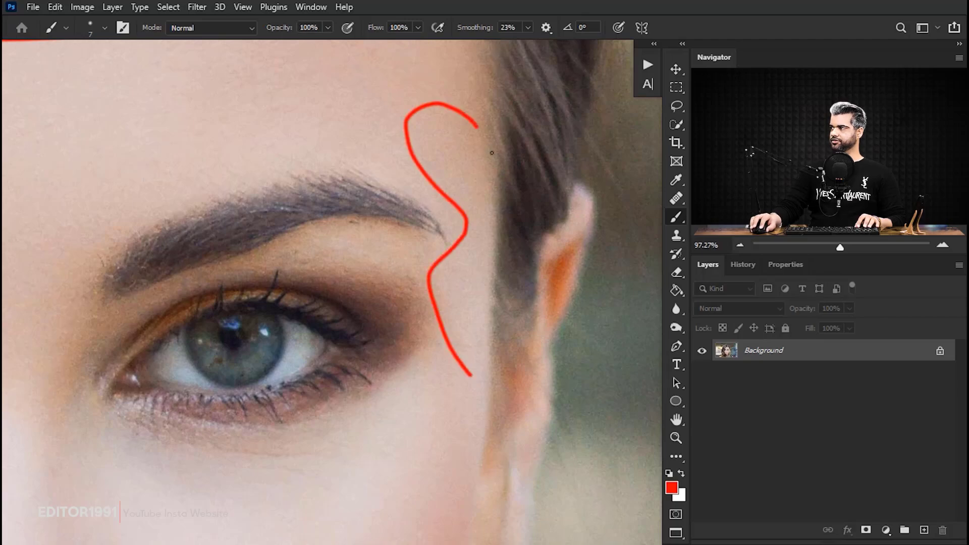
{"action": "left_click_drag", "start_coordinate": [482, 345], "coordinate": [470, 398]}
- Outline the cheek on the long-hair side of the face in red, from below the eye to the jaw
{"action": "mouse_move", "coordinate": [305, 454]}
{"action": "left_mouse_down"}
{"action": "mouse_move", "coordinate": [455, 230]}
{"action": "mouse_move", "coordinate": [457, 183]}
{"action": "left_mouse_up"}
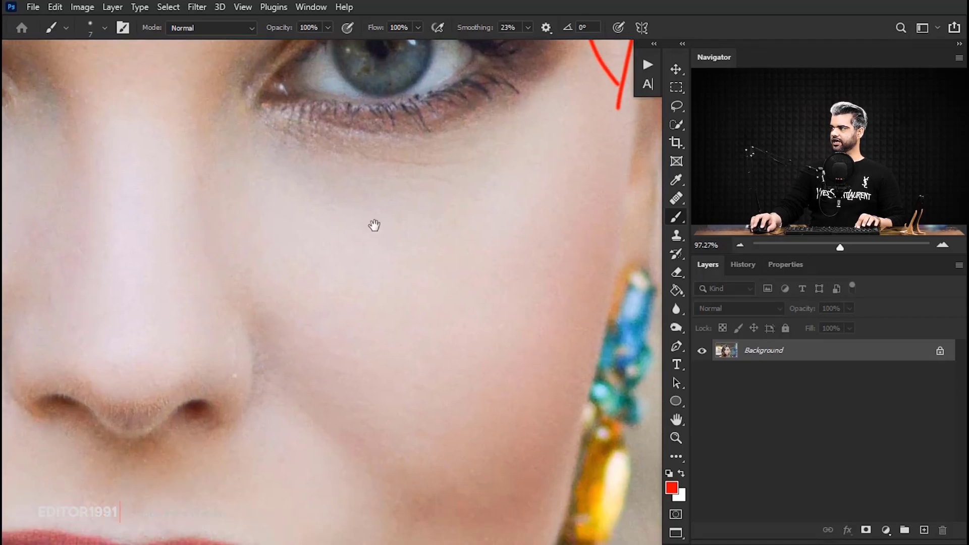
{"action": "mouse_move", "coordinate": [43, 328]}
{"action": "left_mouse_down"}
{"action": "mouse_move", "coordinate": [489, 288]}
{"action": "mouse_move", "coordinate": [485, 313]}
{"action": "left_mouse_up"}
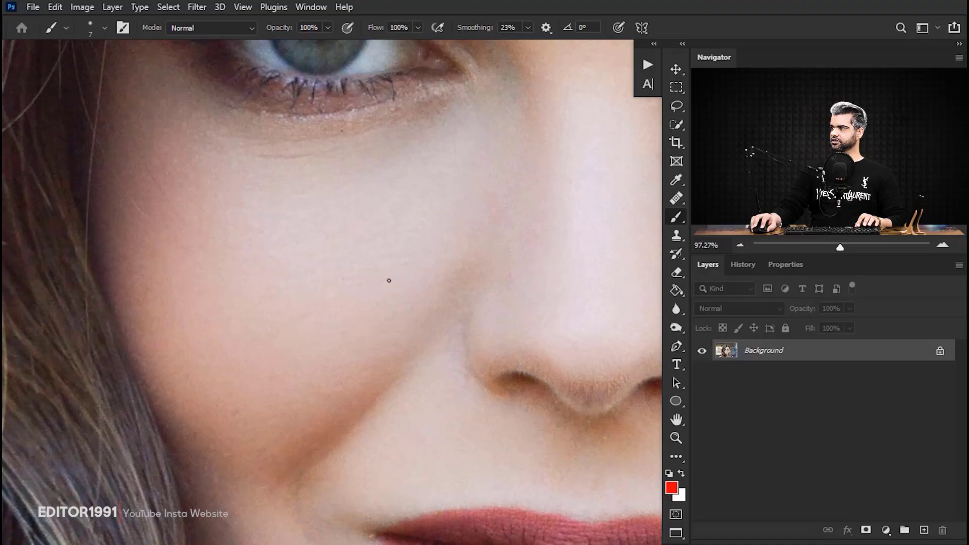
{"action": "mouse_move", "coordinate": [388, 280]}
{"action": "left_mouse_down"}
{"action": "mouse_move", "coordinate": [312, 406]}
{"action": "mouse_move", "coordinate": [251, 441]}
{"action": "mouse_move", "coordinate": [199, 409]}
{"action": "mouse_move", "coordinate": [144, 318]}
{"action": "left_mouse_up"}
{"action": "mouse_move", "coordinate": [167, 159]}
{"action": "left_mouse_down"}
{"action": "mouse_move", "coordinate": [247, 162]}
{"action": "mouse_move", "coordinate": [373, 249]}
{"action": "mouse_move", "coordinate": [385, 290]}
{"action": "left_mouse_up"}
- Outline the bridge of the nose and the chin area below the lips in red
{"action": "left_click_drag", "start_coordinate": [478, 230], "coordinate": [295, 330]}
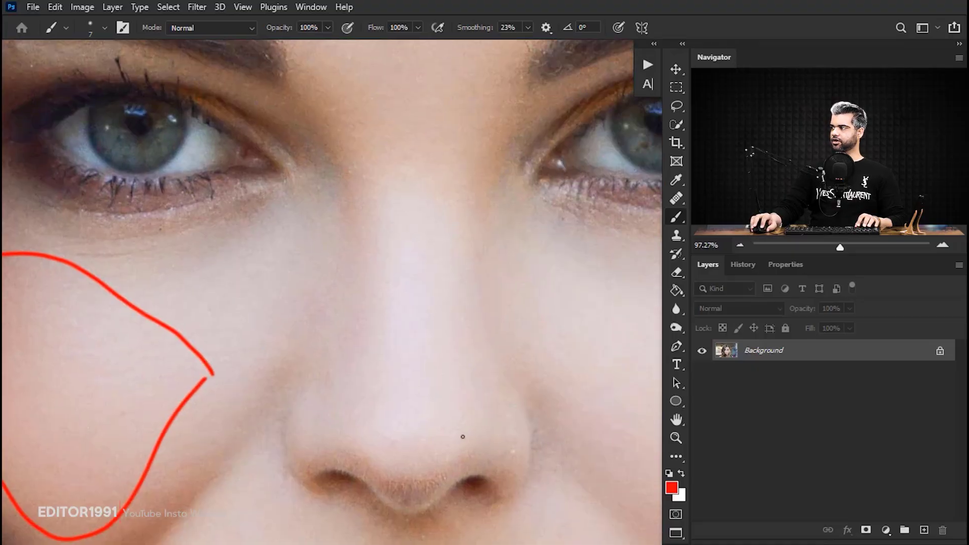
{"action": "mouse_move", "coordinate": [462, 437]}
{"action": "left_mouse_down"}
{"action": "mouse_move", "coordinate": [366, 294]}
{"action": "mouse_move", "coordinate": [382, 176]}
{"action": "mouse_move", "coordinate": [438, 170]}
{"action": "mouse_move", "coordinate": [488, 408]}
{"action": "left_mouse_up"}
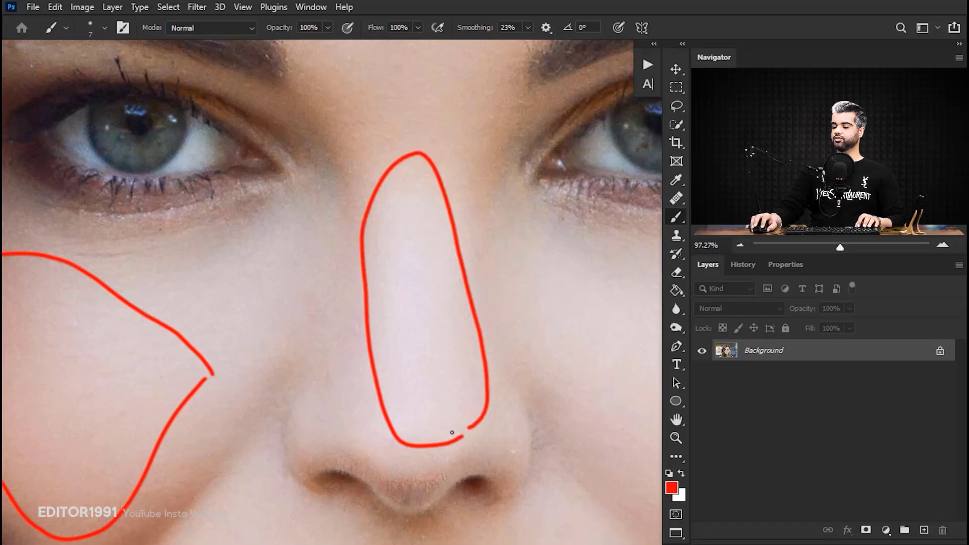
{"action": "scroll", "coordinate": [405, 455], "scroll_direction": "down", "scroll_amount": 10}
{"action": "mouse_move", "coordinate": [279, 391]}
{"action": "left_mouse_down"}
{"action": "mouse_move", "coordinate": [134, 245]}
{"action": "mouse_move", "coordinate": [143, 192]}
{"action": "mouse_move", "coordinate": [215, 260]}
{"action": "mouse_move", "coordinate": [354, 326]}
{"action": "mouse_move", "coordinate": [482, 317]}
{"action": "mouse_move", "coordinate": [582, 247]}
{"action": "mouse_move", "coordinate": [629, 252]}
{"action": "left_mouse_up"}
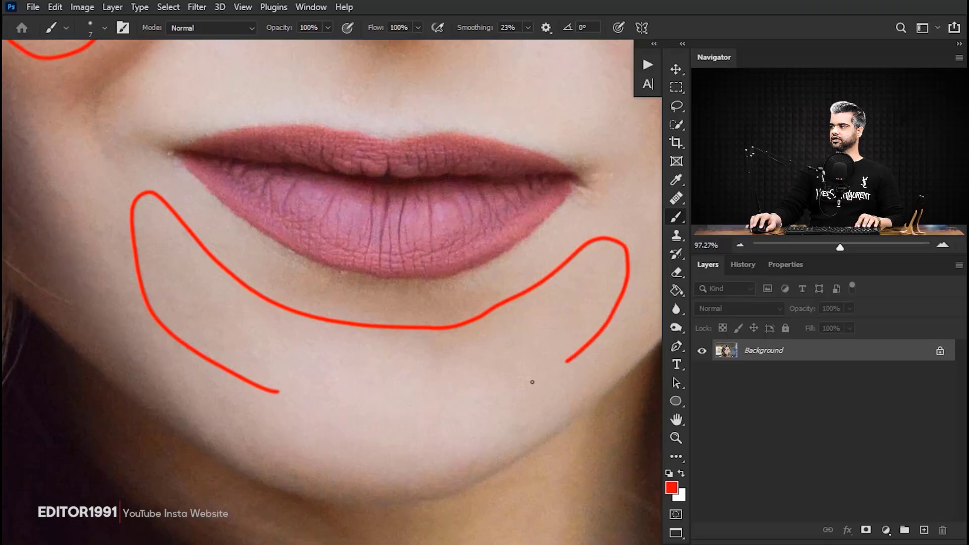
{"action": "mouse_move", "coordinate": [532, 382]}
{"action": "left_mouse_down"}
{"action": "mouse_move", "coordinate": [355, 405]}
{"action": "mouse_move", "coordinate": [279, 403]}
{"action": "mouse_move", "coordinate": [255, 387]}
{"action": "left_mouse_up"}
- Close the marked portrait of the woman without saving the changes
{"action": "left_click_drag", "start_coordinate": [394, 278], "coordinate": [295, 281]}
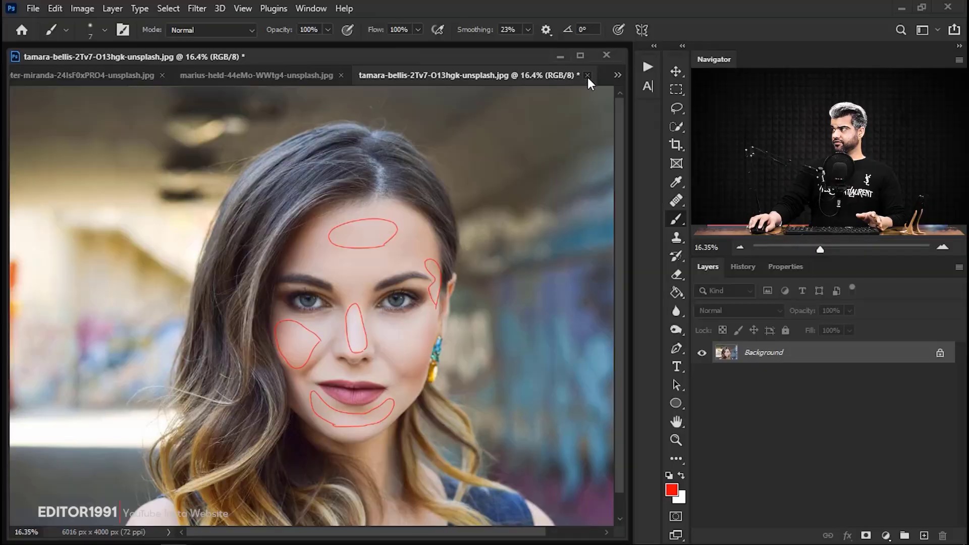
{"action": "left_click", "coordinate": [588, 75]}
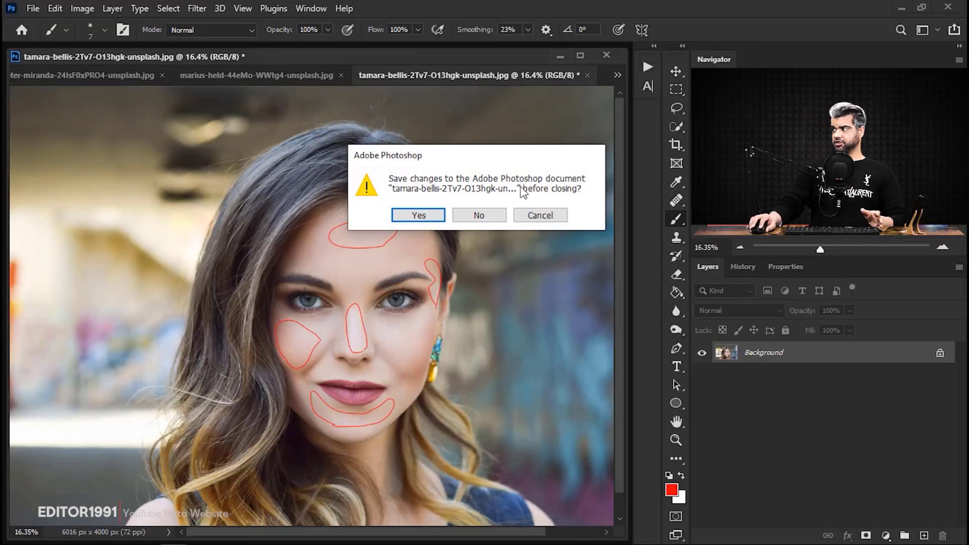
{"action": "left_click", "coordinate": [478, 215]}
- Outline the bridge and tip of the nose in red on the Colored Gel Light sample image
{"action": "left_click_drag", "start_coordinate": [118, 225], "coordinate": [333, 383]}
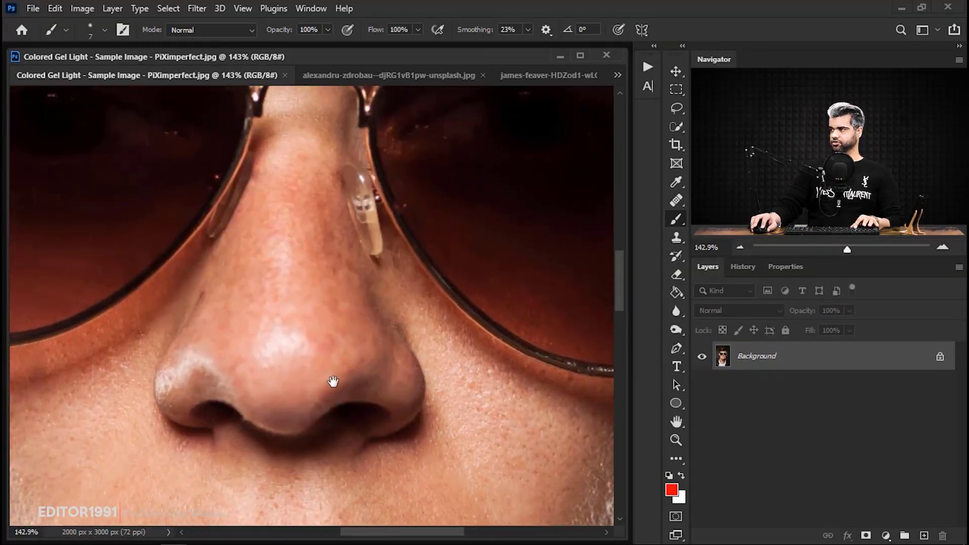
{"action": "mouse_move", "coordinate": [411, 169]}
{"action": "left_mouse_down"}
{"action": "mouse_move", "coordinate": [357, 367]}
{"action": "mouse_move", "coordinate": [80, 316]}
{"action": "mouse_move", "coordinate": [387, 245]}
{"action": "mouse_move", "coordinate": [395, 394]}
{"action": "left_mouse_up"}
{"action": "left_click", "coordinate": [359, 358], "text": "alt"}
{"action": "left_click_drag", "start_coordinate": [307, 401], "coordinate": [332, 204]}
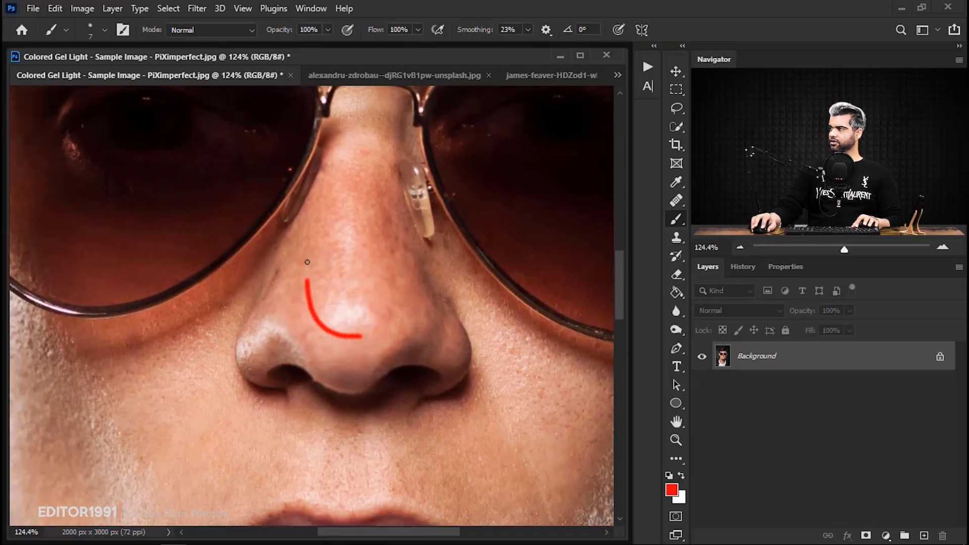
{"action": "left_click_drag", "start_coordinate": [307, 262], "coordinate": [343, 141]}
{"action": "mouse_move", "coordinate": [383, 180]}
{"action": "left_mouse_down"}
{"action": "mouse_move", "coordinate": [397, 248]}
{"action": "mouse_move", "coordinate": [393, 321]}
{"action": "left_mouse_up"}
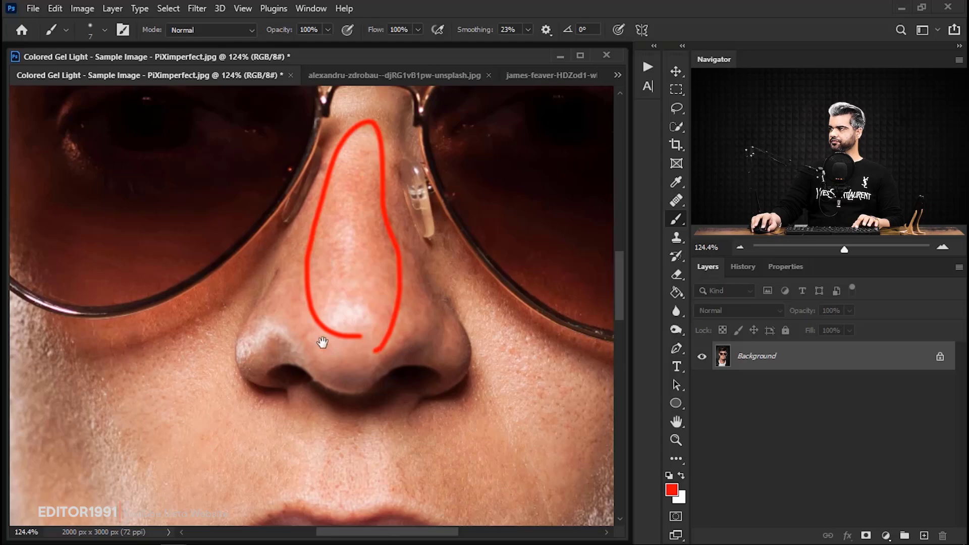
- Outline the cheek below the sunglasses and the chin below the lips in red on the man's face
{"action": "left_click_drag", "start_coordinate": [322, 343], "coordinate": [396, 202]}
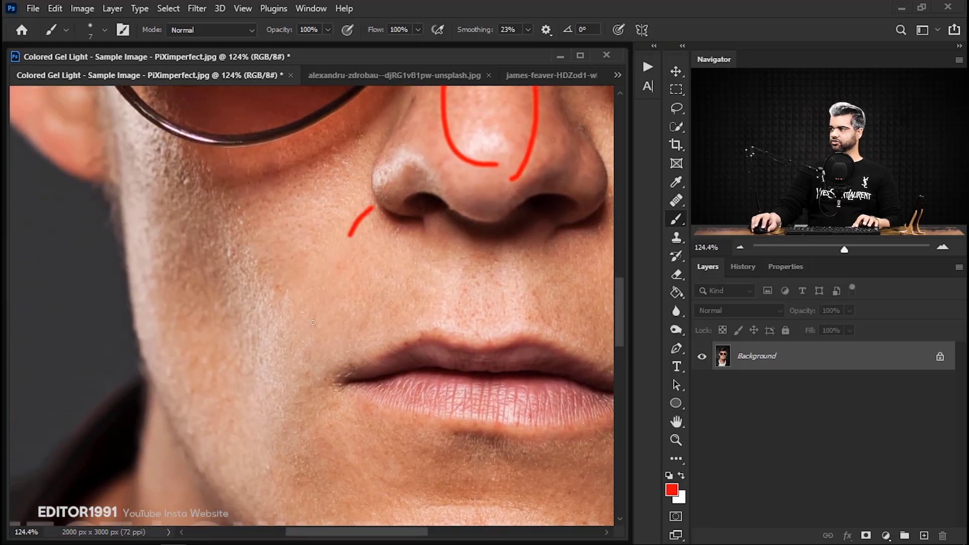
{"action": "mouse_move", "coordinate": [313, 322]}
{"action": "left_mouse_down"}
{"action": "mouse_move", "coordinate": [175, 418]}
{"action": "mouse_move", "coordinate": [126, 314]}
{"action": "mouse_move", "coordinate": [115, 190]}
{"action": "mouse_move", "coordinate": [293, 160]}
{"action": "left_mouse_up"}
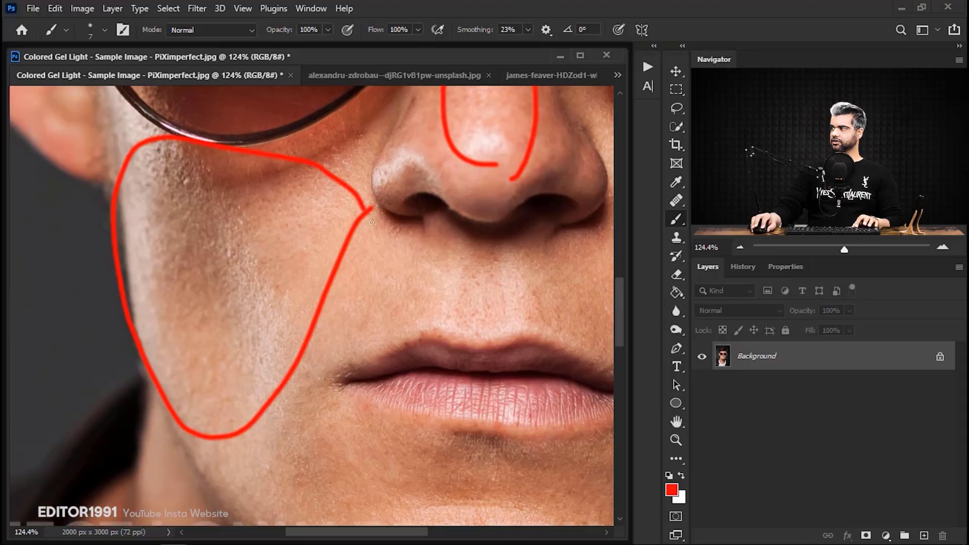
{"action": "mouse_move", "coordinate": [371, 222]}
{"action": "left_mouse_down"}
{"action": "mouse_move", "coordinate": [325, 248]}
{"action": "mouse_move", "coordinate": [257, 212]}
{"action": "left_mouse_up"}
{"action": "mouse_move", "coordinate": [431, 432]}
{"action": "left_mouse_down"}
{"action": "mouse_move", "coordinate": [101, 385]}
{"action": "mouse_move", "coordinate": [117, 298]}
{"action": "mouse_move", "coordinate": [193, 293]}
{"action": "mouse_move", "coordinate": [349, 321]}
{"action": "mouse_move", "coordinate": [471, 306]}
{"action": "left_mouse_up"}
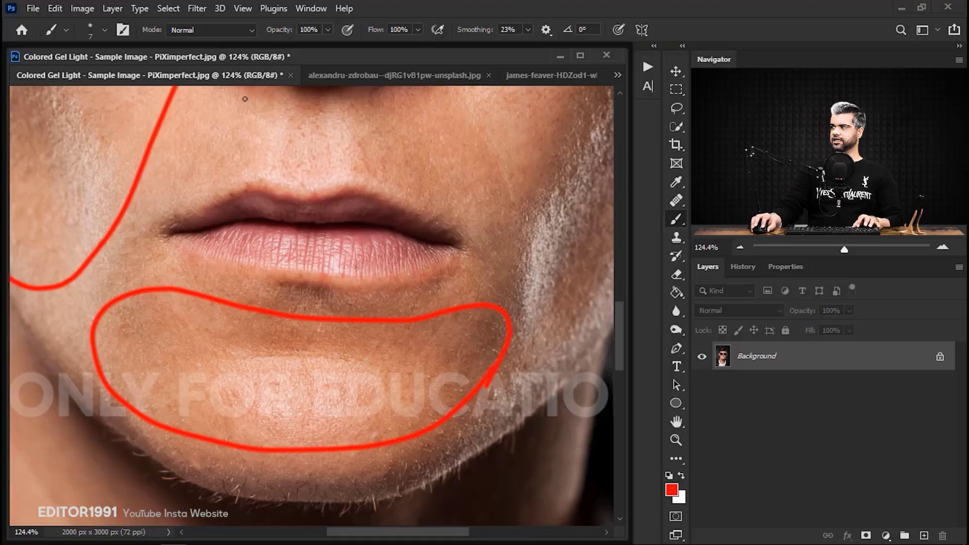
- Close the Colored Gel Light sample image without saving the red markings
{"action": "left_click", "coordinate": [289, 75]}
{"action": "left_click", "coordinate": [477, 214]}
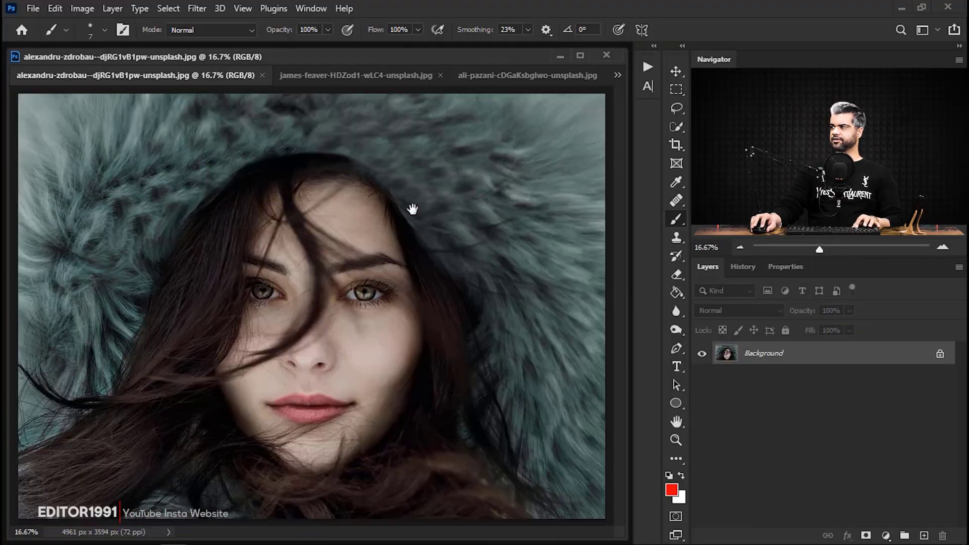
- Examine the skin texture around the eyes, forehead, nose and mouth of the portrait with the fur hood
{"action": "left_click_drag", "start_coordinate": [359, 325], "coordinate": [456, 334]}
{"action": "left_click_drag", "start_coordinate": [399, 344], "coordinate": [374, 426]}
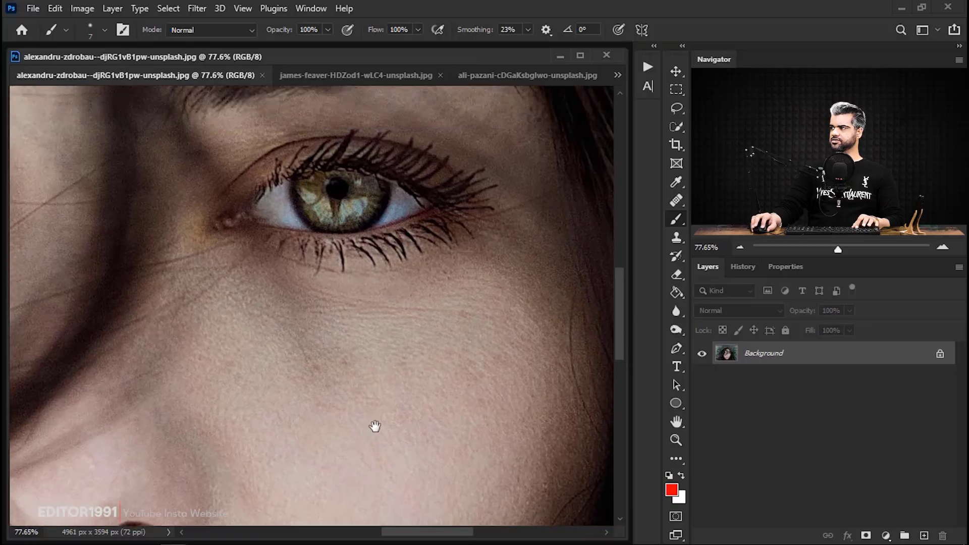
{"action": "left_click_drag", "start_coordinate": [343, 131], "coordinate": [495, 449]}
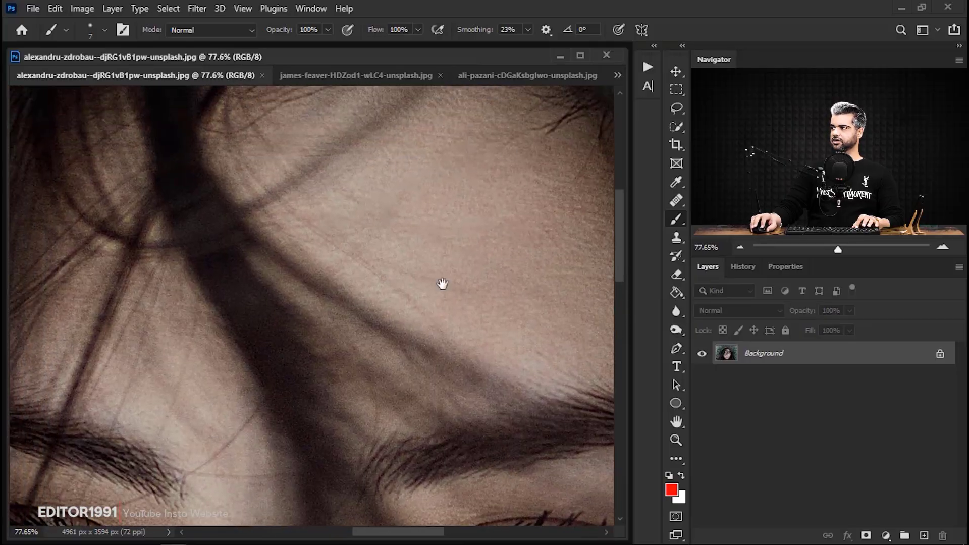
{"action": "left_click_drag", "start_coordinate": [441, 283], "coordinate": [394, 71]}
{"action": "left_click_drag", "start_coordinate": [249, 323], "coordinate": [222, 418]}
{"action": "left_click_drag", "start_coordinate": [273, 191], "coordinate": [315, 337]}
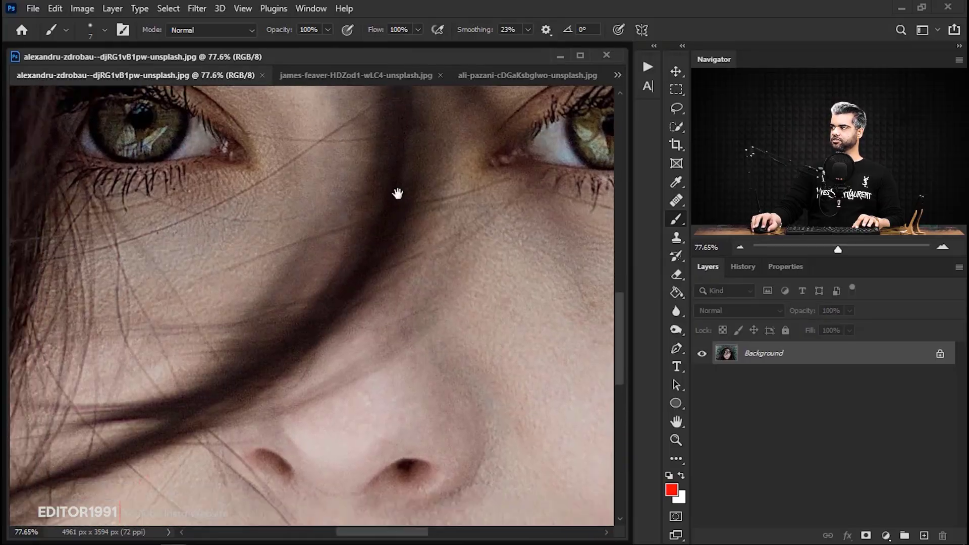
{"action": "left_click_drag", "start_coordinate": [398, 195], "coordinate": [429, 96]}
{"action": "mouse_move", "coordinate": [370, 314]}
{"action": "left_mouse_down"}
{"action": "mouse_move", "coordinate": [232, 249]}
{"action": "mouse_move", "coordinate": [369, 387]}
{"action": "left_mouse_up"}
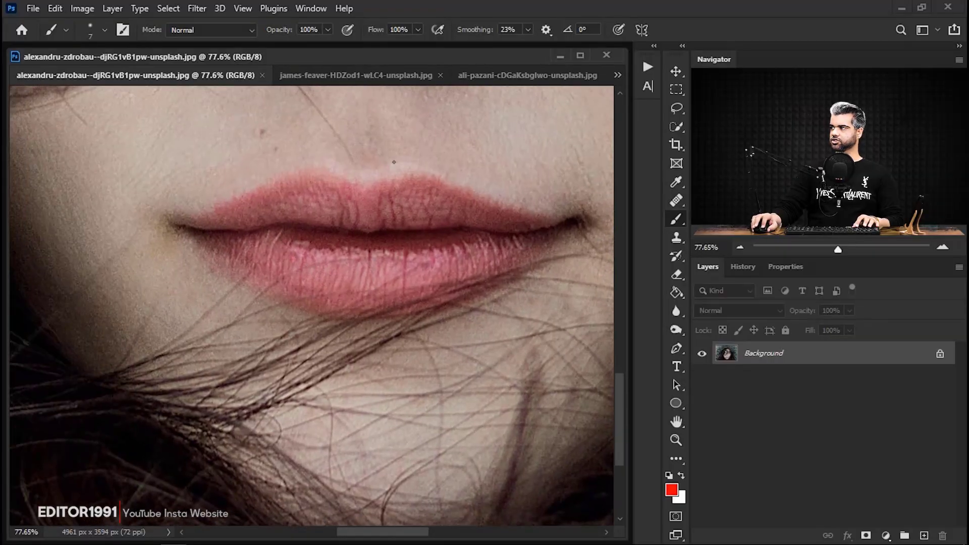
- Close the fur-hood portrait and bring up the black-and-white portrait in full screen mode
{"action": "left_click", "coordinate": [262, 75]}
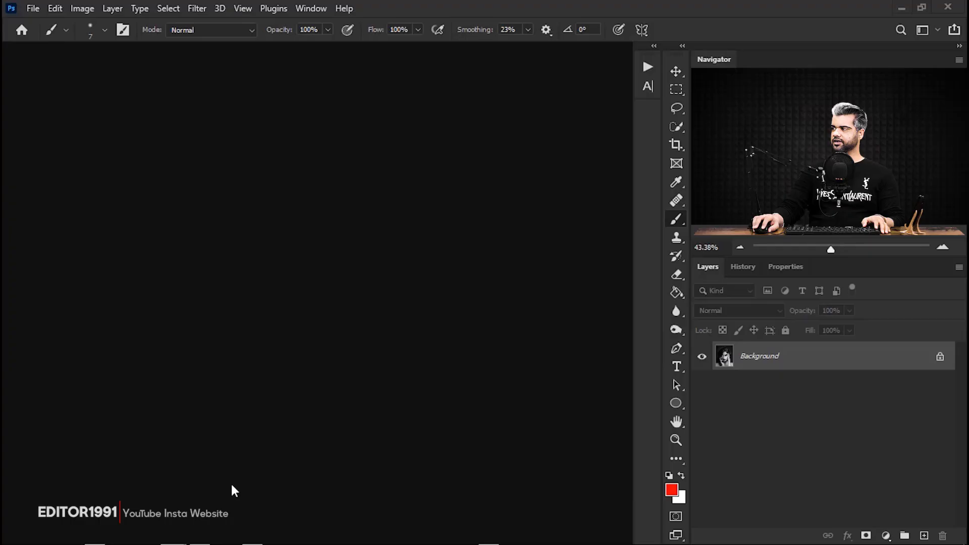
{"action": "key", "text": "alt+Tab"}
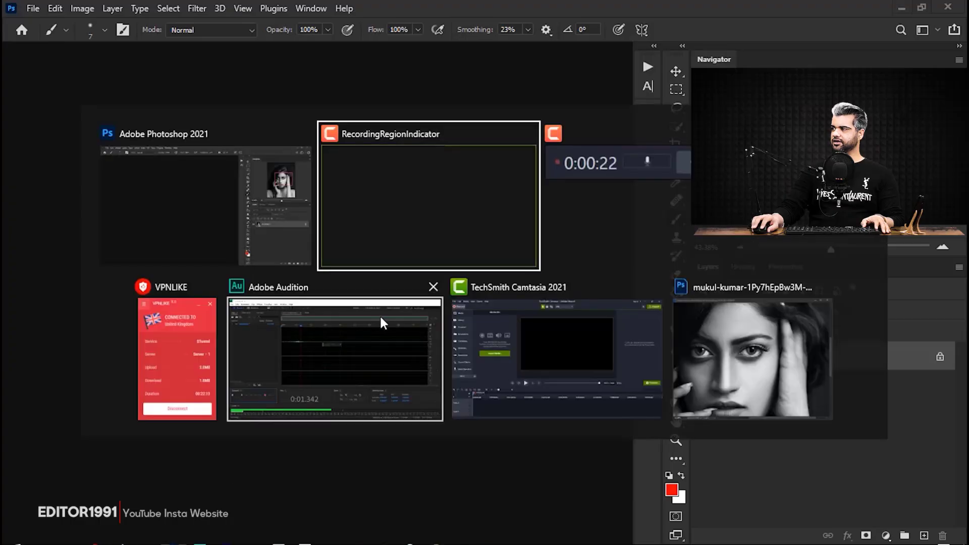
{"action": "left_click", "coordinate": [722, 337]}
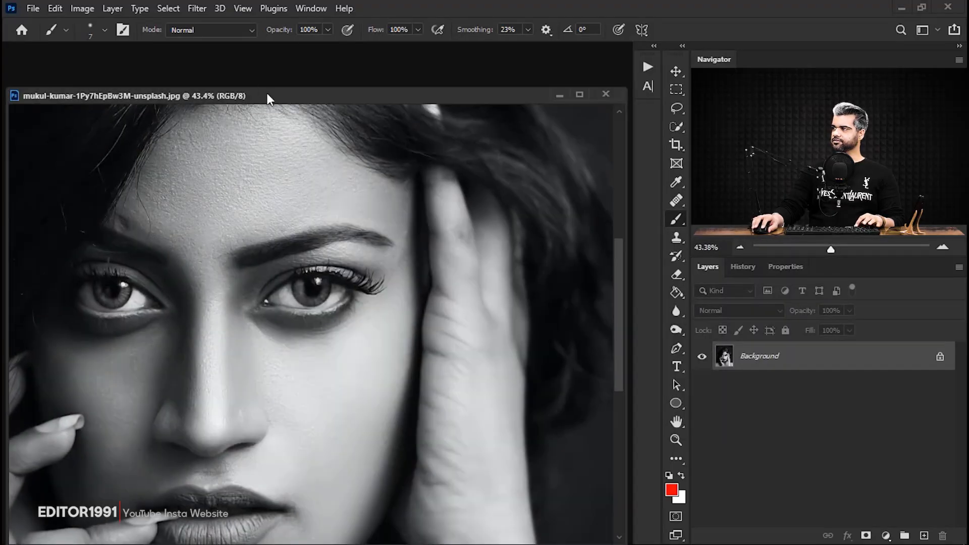
{"action": "left_click_drag", "start_coordinate": [267, 98], "coordinate": [295, 87]}
{"action": "key", "text": "f"}
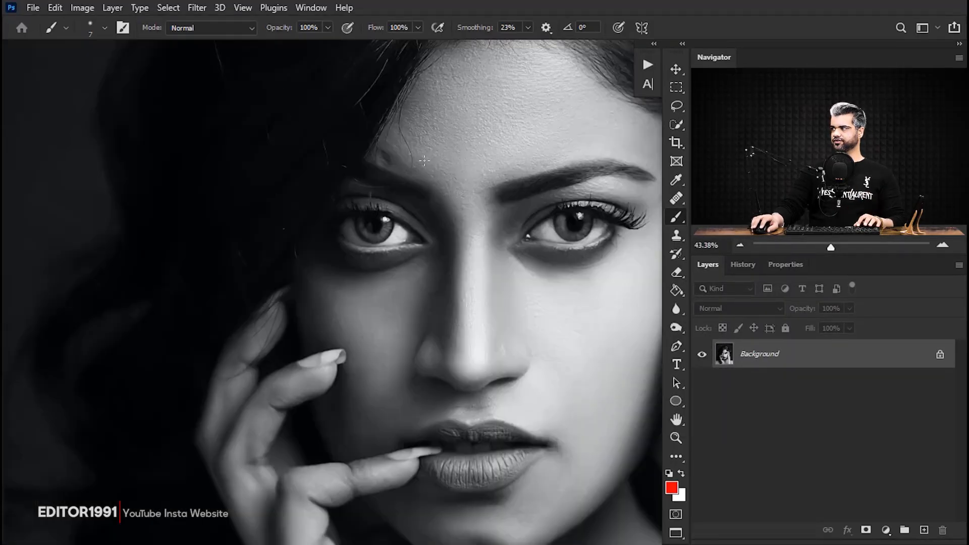
- Examine the skin texture on the forehead, nose, cheeks and mouth area of the black-and-white portrait up close
{"action": "left_click_drag", "start_coordinate": [544, 222], "coordinate": [396, 235]}
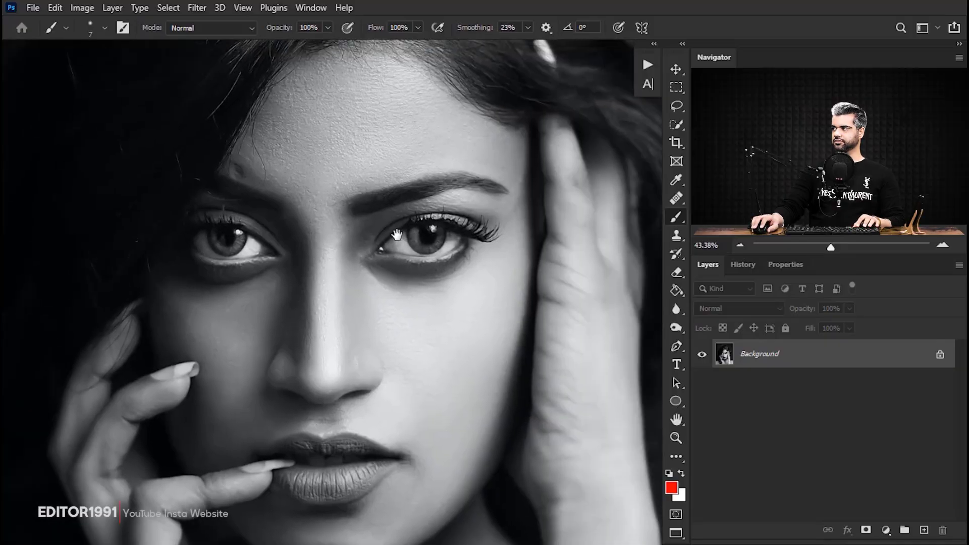
{"action": "left_click_drag", "start_coordinate": [395, 129], "coordinate": [437, 171]}
{"action": "left_click_drag", "start_coordinate": [382, 204], "coordinate": [392, 287]}
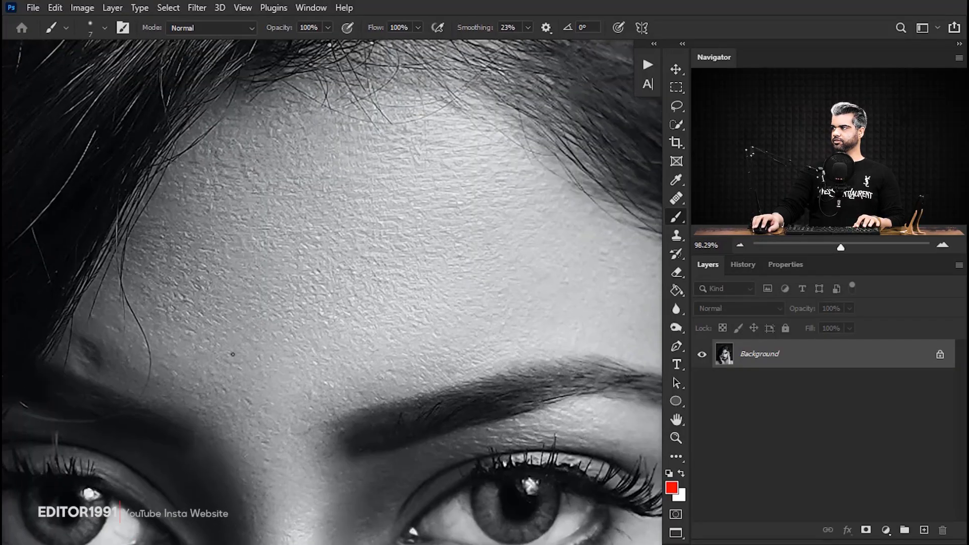
{"action": "left_click_drag", "start_coordinate": [367, 353], "coordinate": [363, 316]}
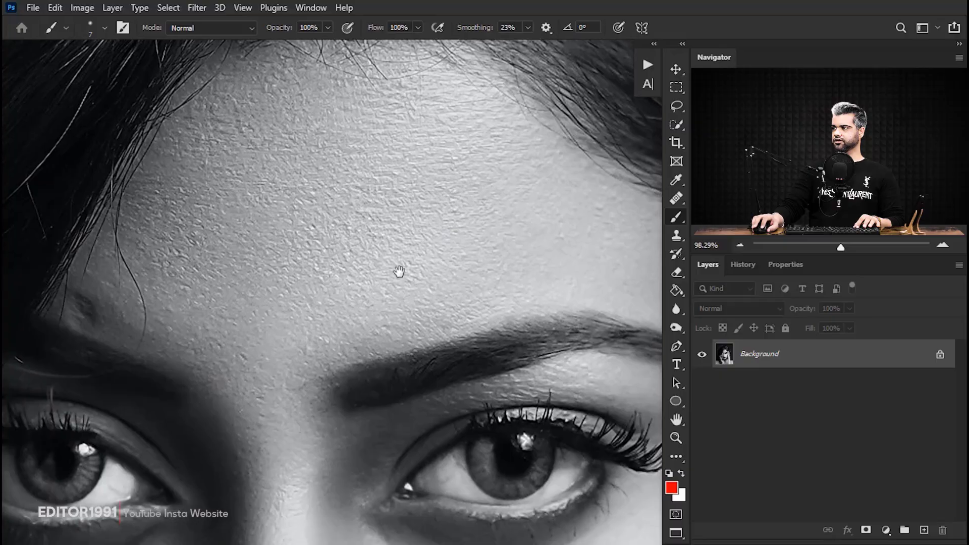
{"action": "left_click_drag", "start_coordinate": [399, 271], "coordinate": [378, 225]}
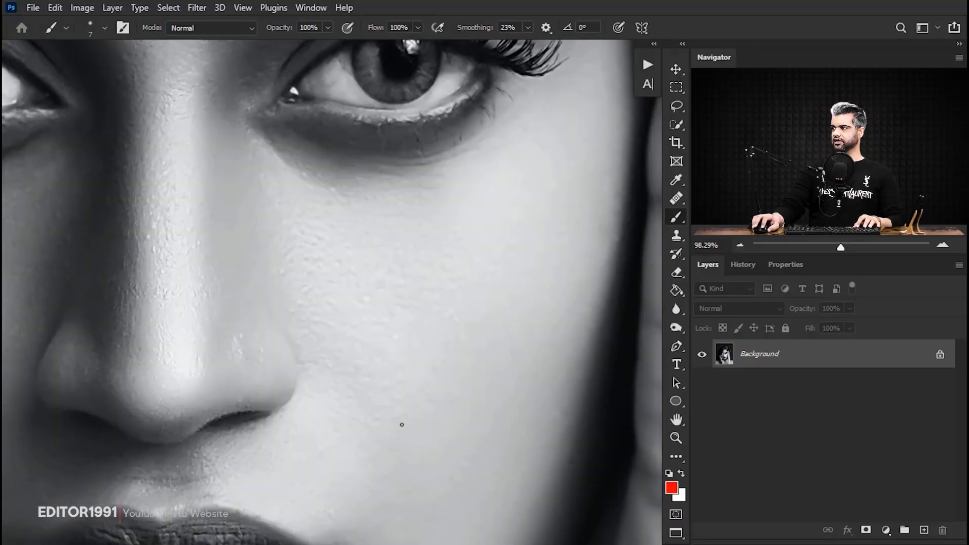
{"action": "left_click_drag", "start_coordinate": [334, 434], "coordinate": [333, 414]}
{"action": "left_click_drag", "start_coordinate": [290, 399], "coordinate": [464, 460]}
{"action": "left_click_drag", "start_coordinate": [317, 392], "coordinate": [363, 477]}
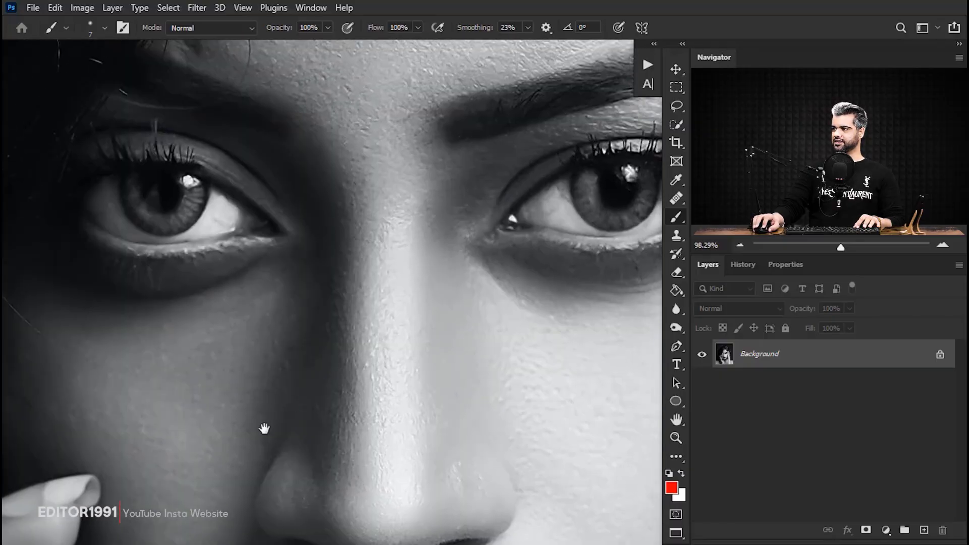
{"action": "left_click_drag", "start_coordinate": [264, 428], "coordinate": [298, 197]}
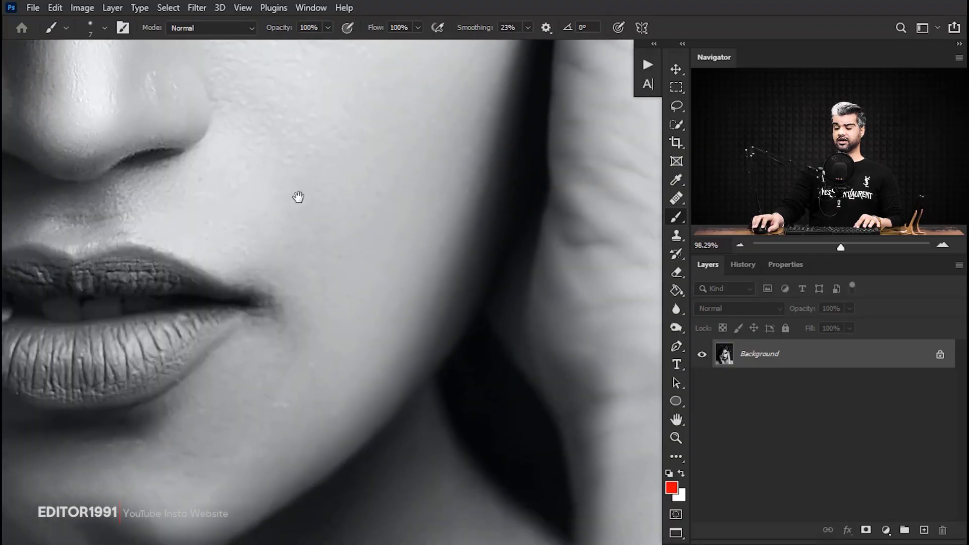
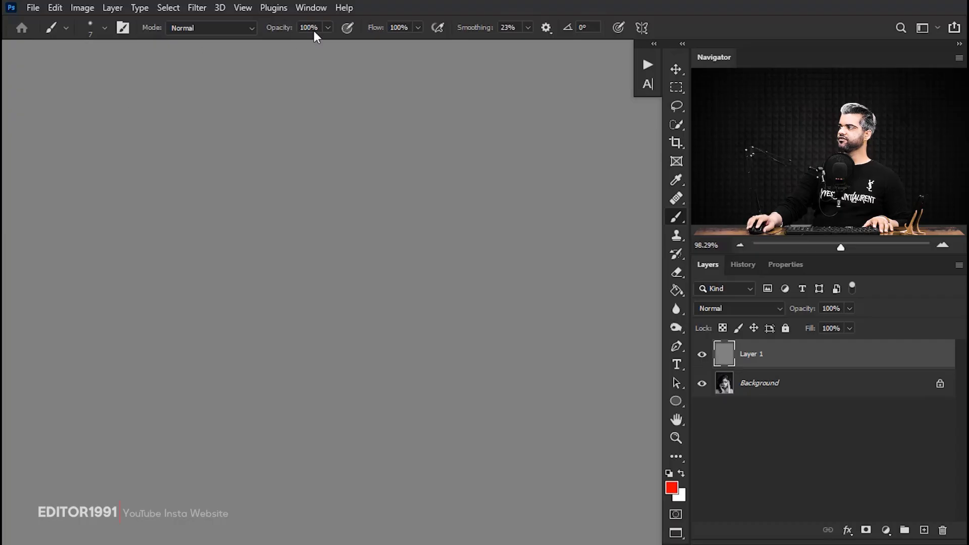
- Apply the Texturizer filter to the gray layer with Sandstone texture, 150% scaling, relief 10 and Top Left light
{"action": "left_click", "coordinate": [201, 7]}
{"action": "left_click", "coordinate": [219, 90]}
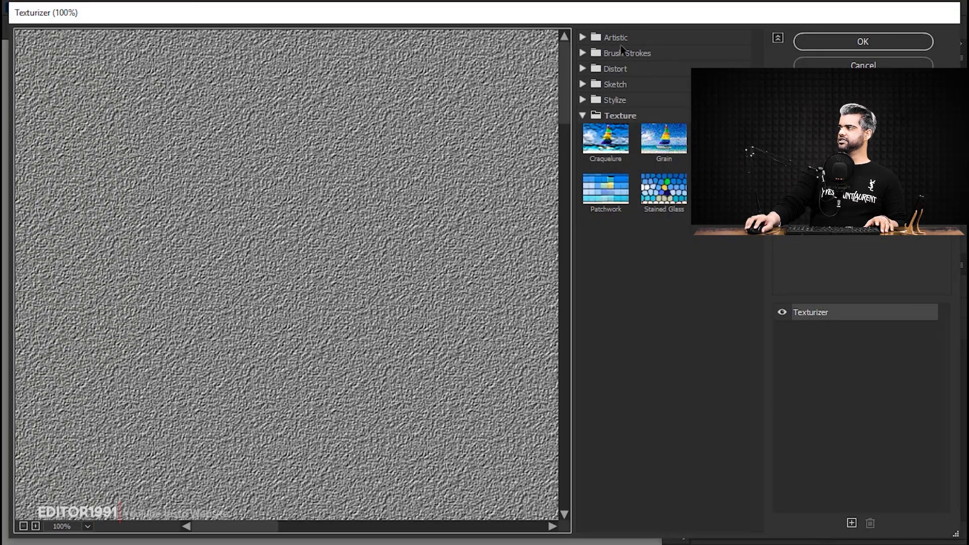
{"action": "left_click", "coordinate": [621, 115]}
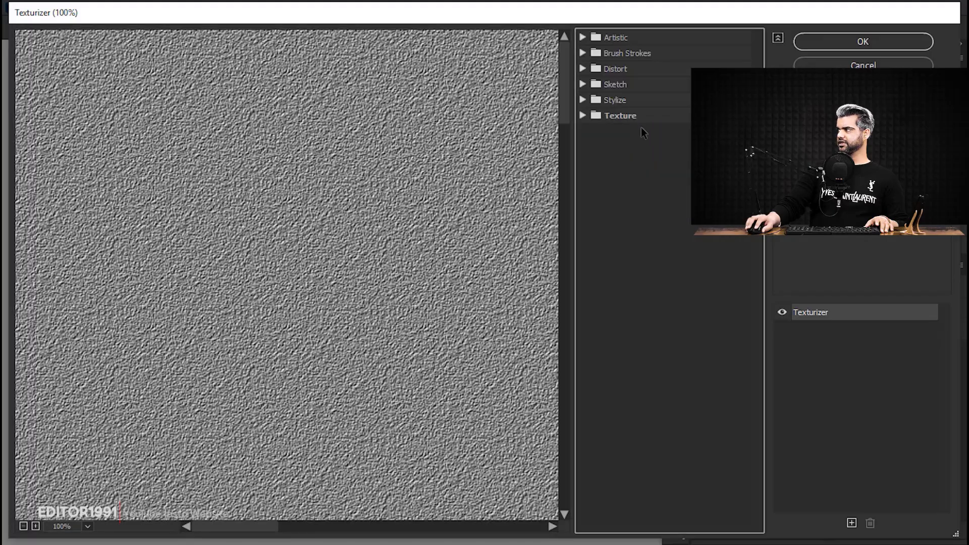
{"action": "left_click", "coordinate": [610, 116]}
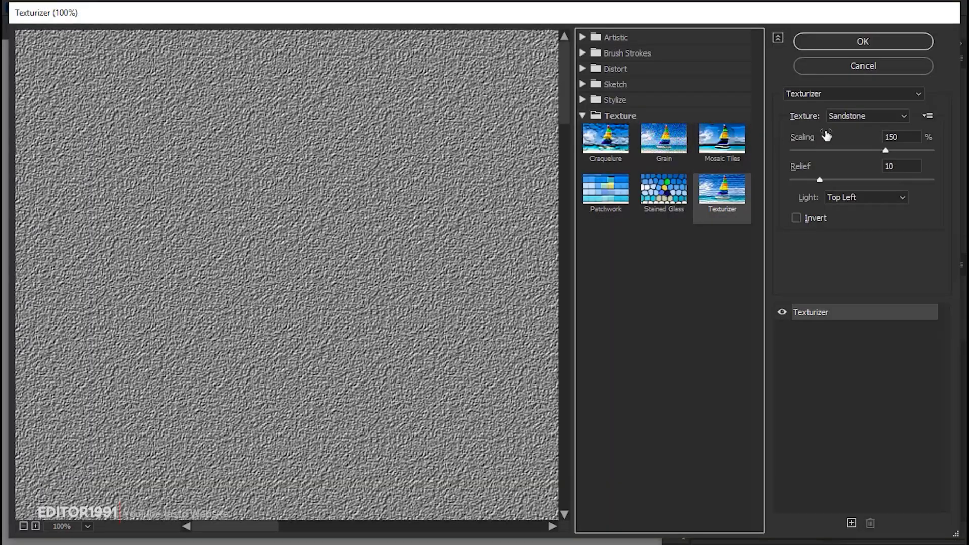
{"action": "left_click", "coordinate": [853, 140]}
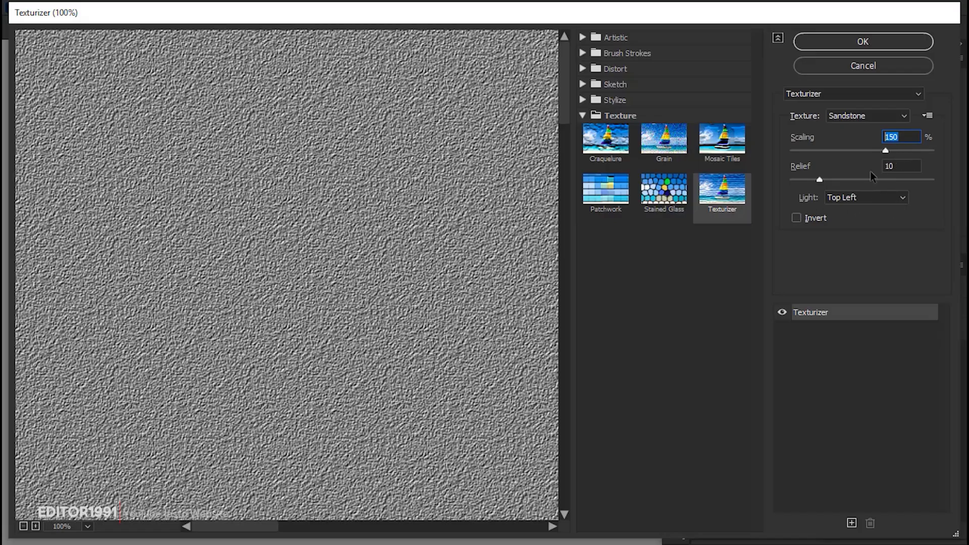
{"action": "left_click", "coordinate": [820, 40]}
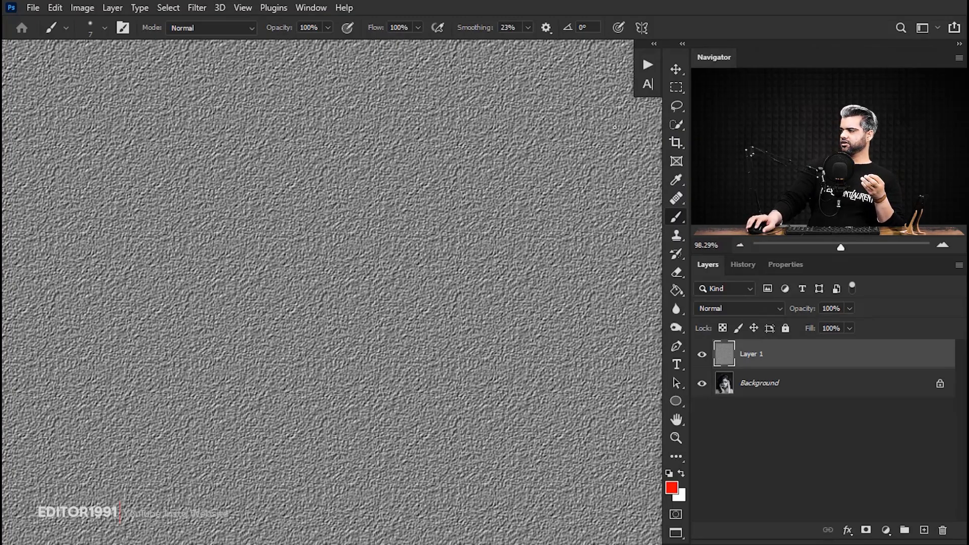
- Emboss the textured layer at a 135° angle with a height of 25 pixels and an amount of 80%
{"action": "left_click", "coordinate": [195, 9]}
{"action": "mouse_move", "coordinate": [232, 284]}
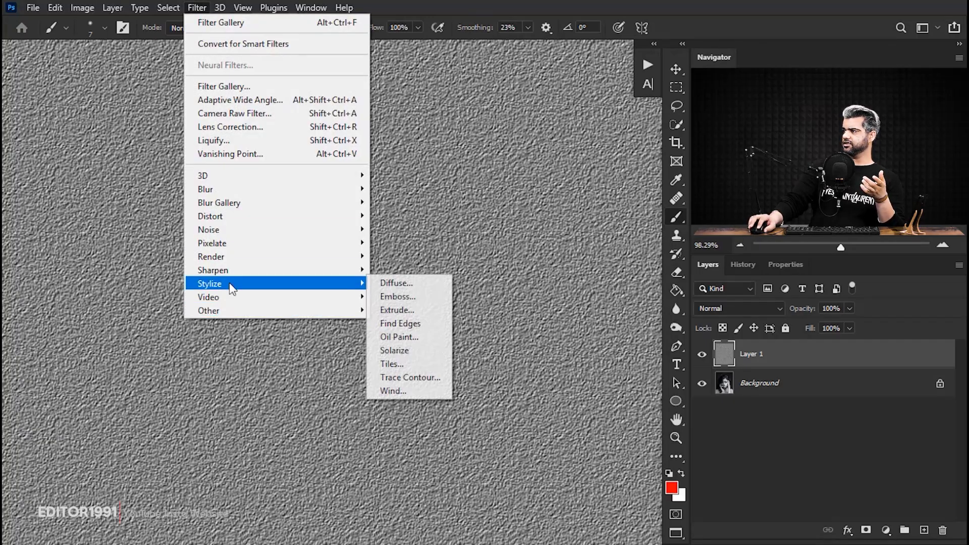
{"action": "left_click", "coordinate": [384, 297]}
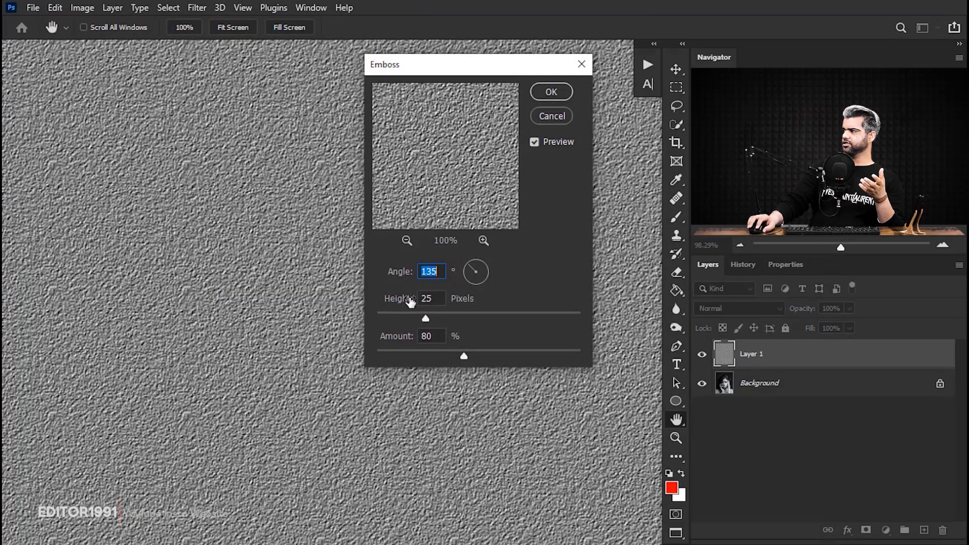
{"action": "left_click", "coordinate": [435, 299]}
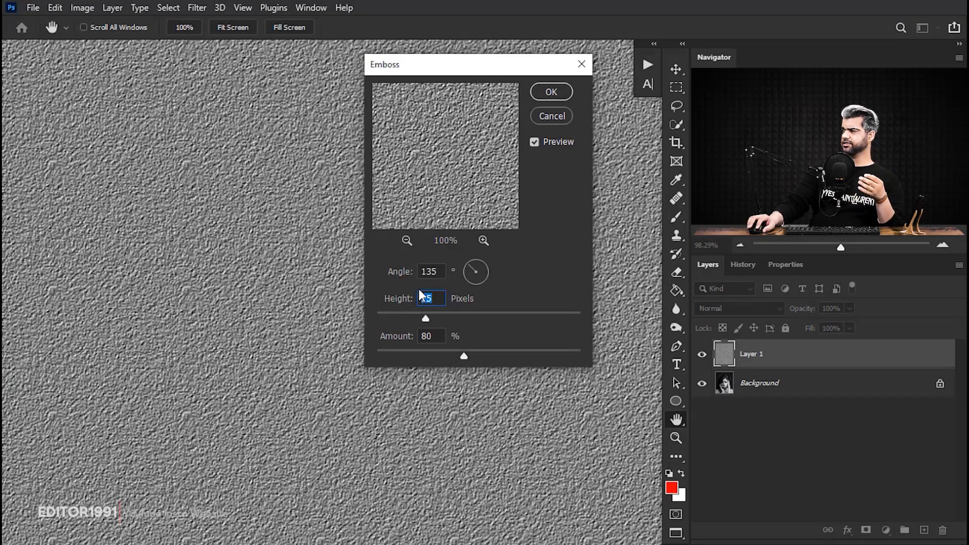
{"action": "left_click", "coordinate": [438, 335]}
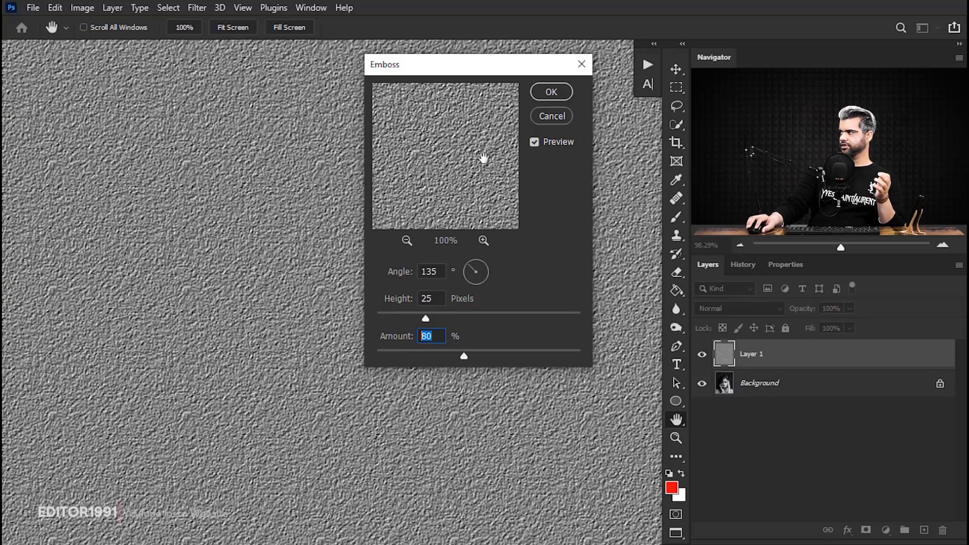
{"action": "left_click", "coordinate": [548, 93]}
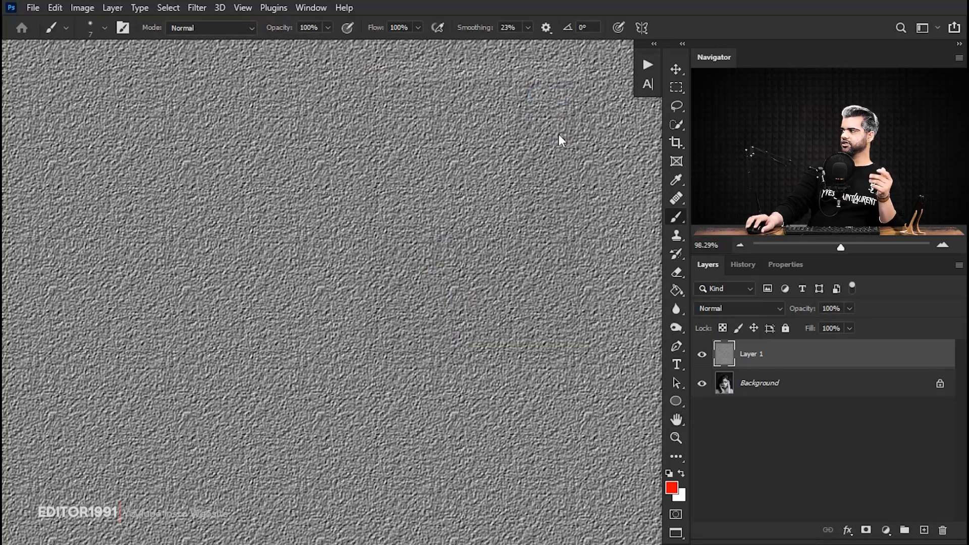
- Set the texture layer's blend mode to Soft Light and check the texture across the nose, cheek and eye area
{"action": "left_click", "coordinate": [743, 306]}
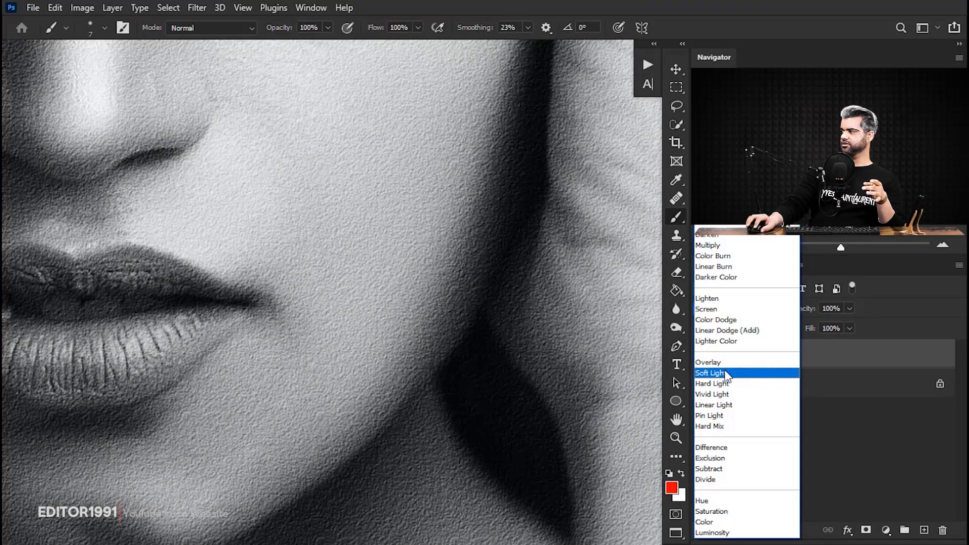
{"action": "left_click", "coordinate": [726, 373]}
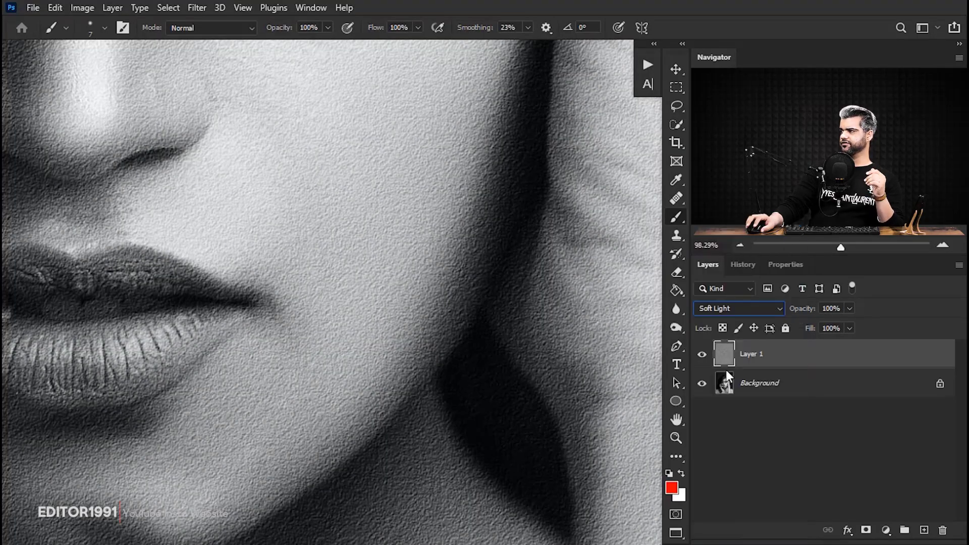
{"action": "left_click_drag", "start_coordinate": [295, 145], "coordinate": [325, 357]}
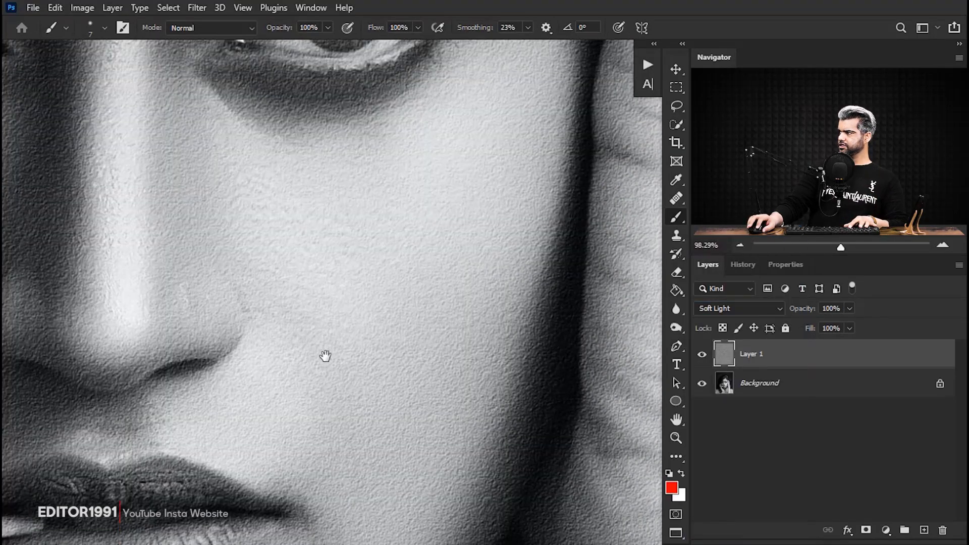
{"action": "left_click_drag", "start_coordinate": [307, 221], "coordinate": [338, 383]}
{"action": "left_click_drag", "start_coordinate": [267, 346], "coordinate": [167, 104]}
{"action": "left_click_drag", "start_coordinate": [321, 365], "coordinate": [265, 263]}
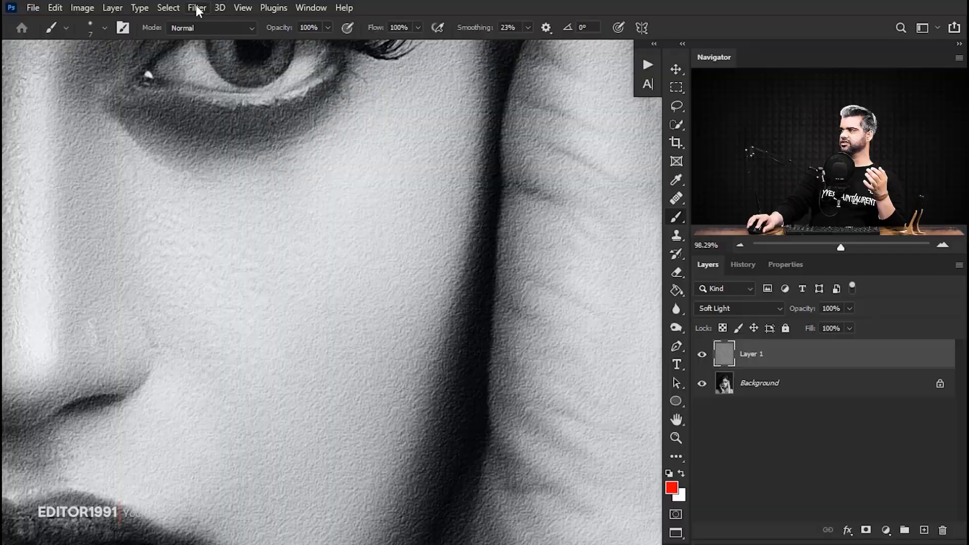
- Apply a Gaussian Blur to the texture layer, comparing radii of 0.5 and 0.1 pixels, and compare the portrait with and without the layer
{"action": "left_click", "coordinate": [196, 7]}
{"action": "mouse_move", "coordinate": [234, 196]}
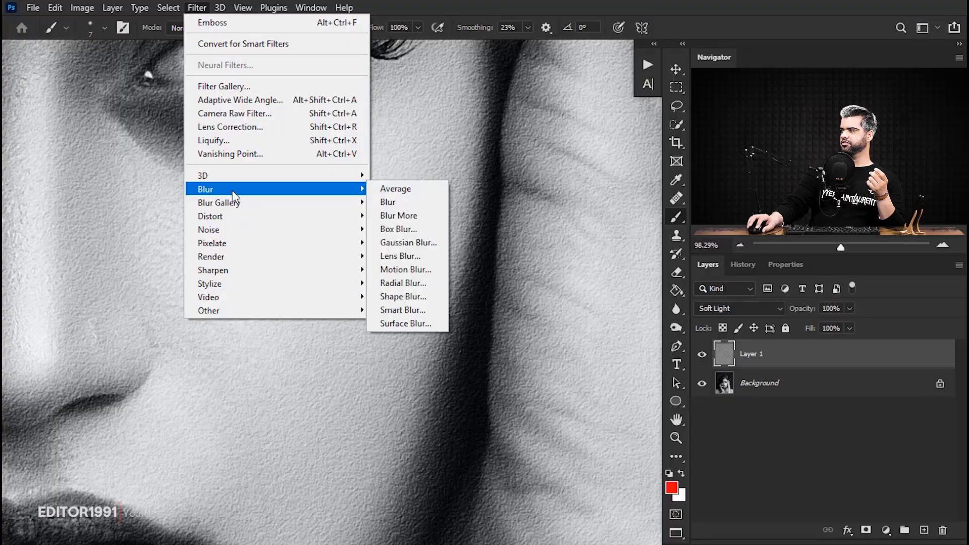
{"action": "left_click", "coordinate": [407, 242]}
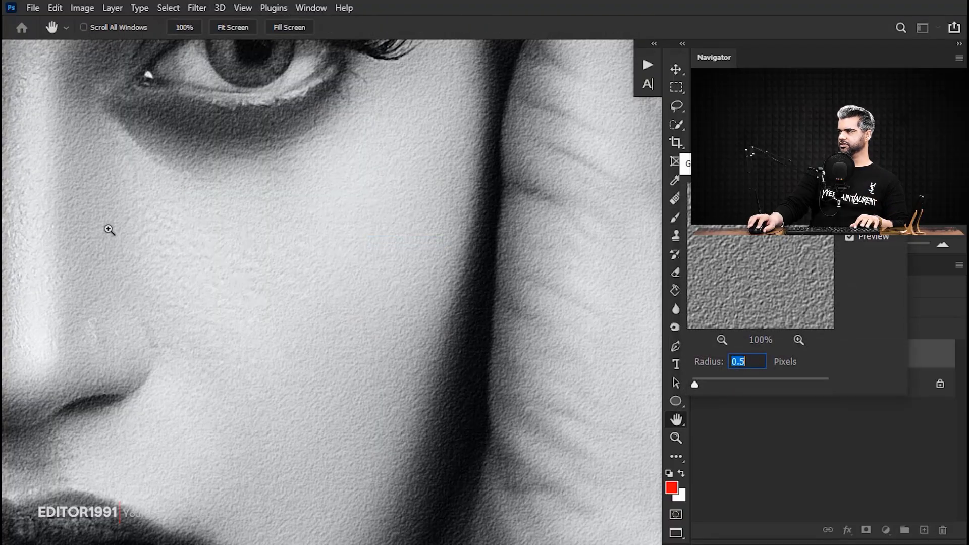
{"action": "left_click", "coordinate": [109, 229], "text": "ctrl"}
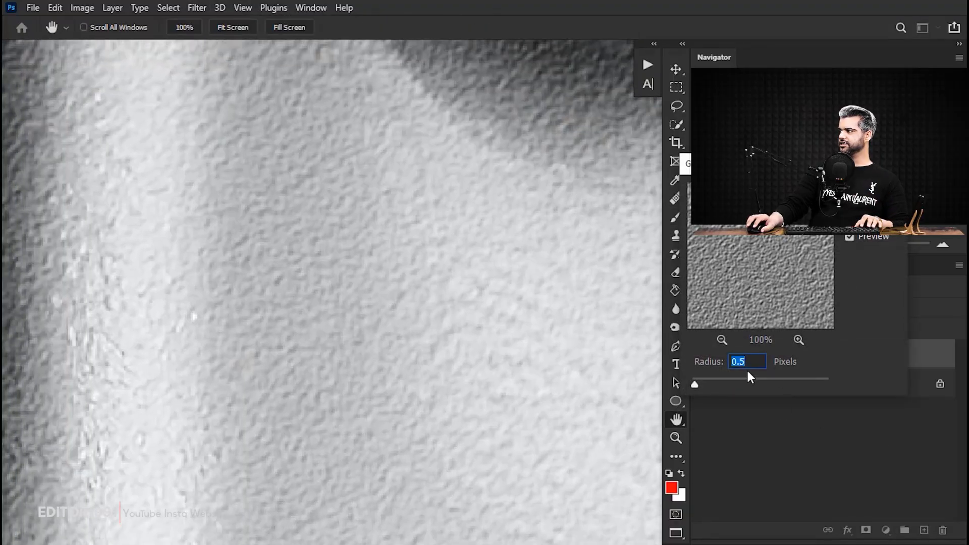
{"action": "left_click_drag", "start_coordinate": [694, 384], "coordinate": [691, 384]}
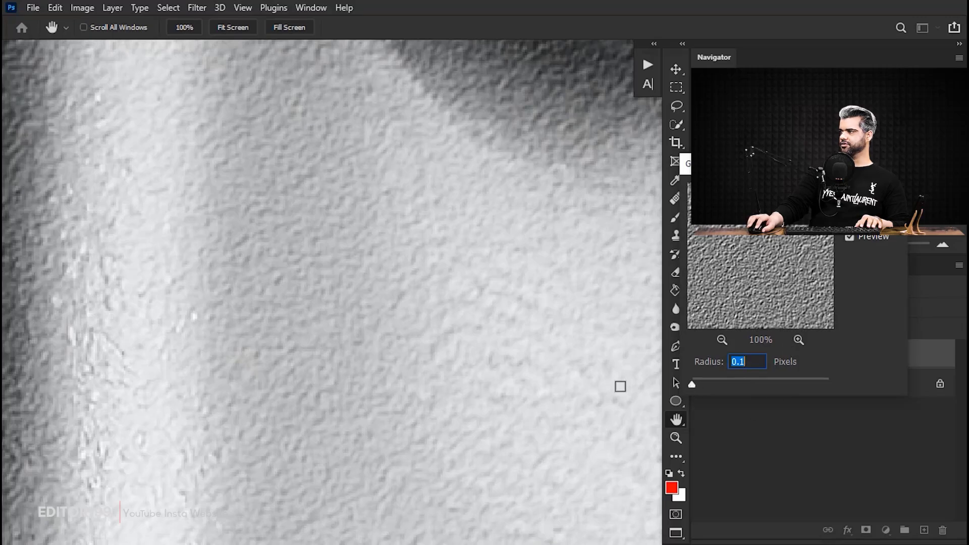
{"action": "left_click", "coordinate": [323, 201], "text": "ctrl"}
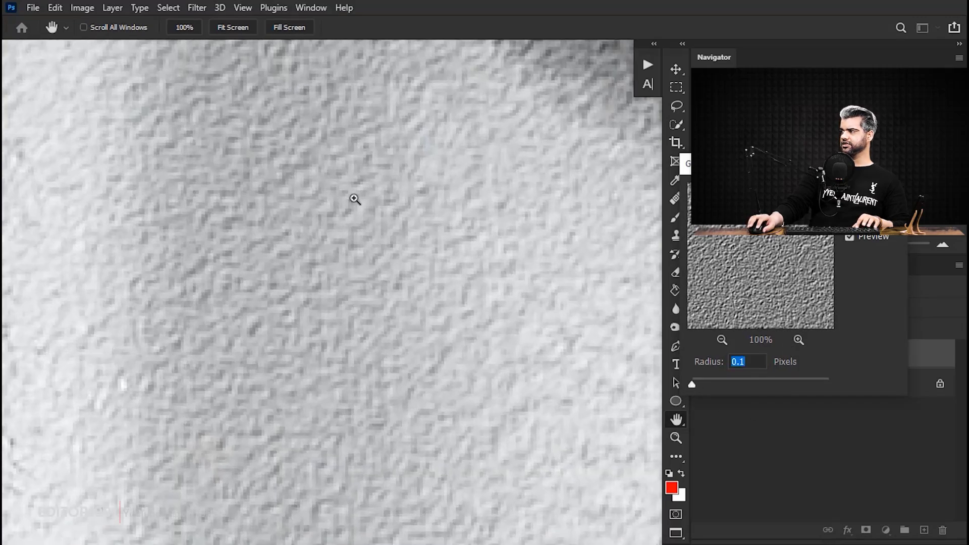
{"action": "scroll", "coordinate": [755, 361], "scroll_direction": "up", "scroll_amount": 20}
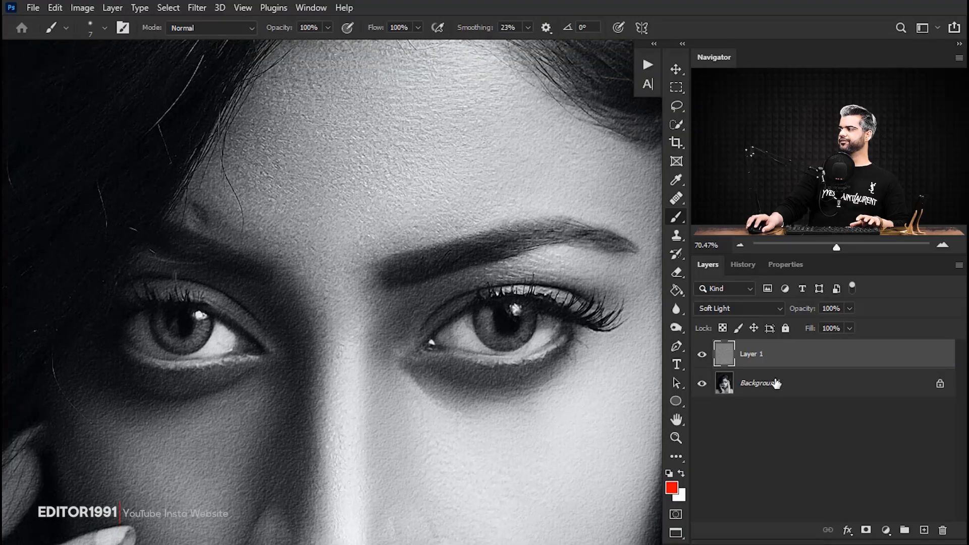
{"action": "left_click", "coordinate": [701, 355]}
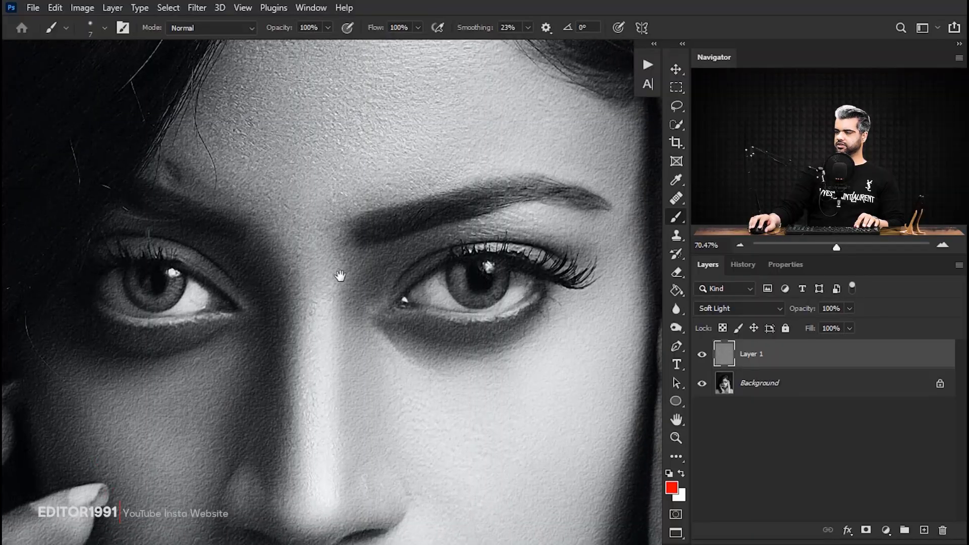
- Scale the texture layer proportionally to 160% with Free Transform
{"action": "key", "text": "ctrl+t"}
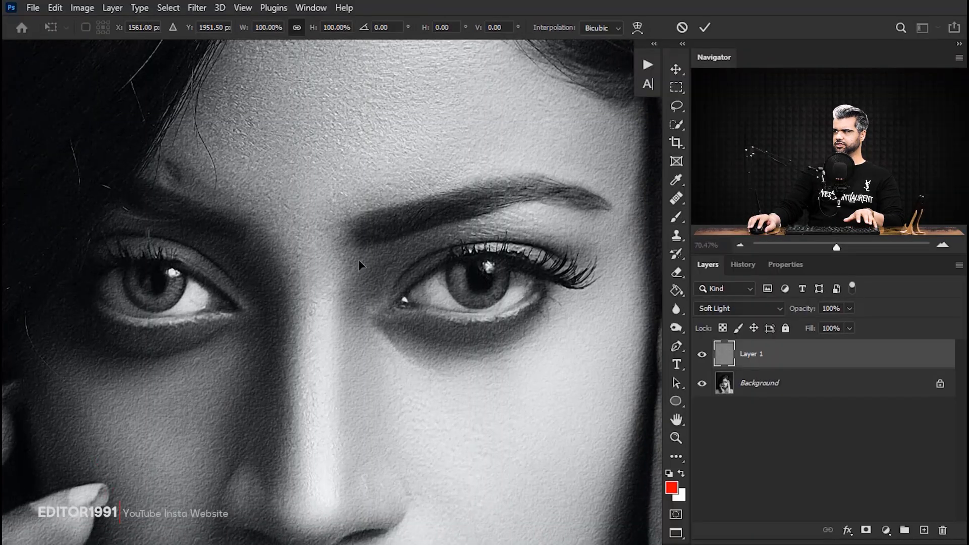
{"action": "left_click", "coordinate": [337, 27]}
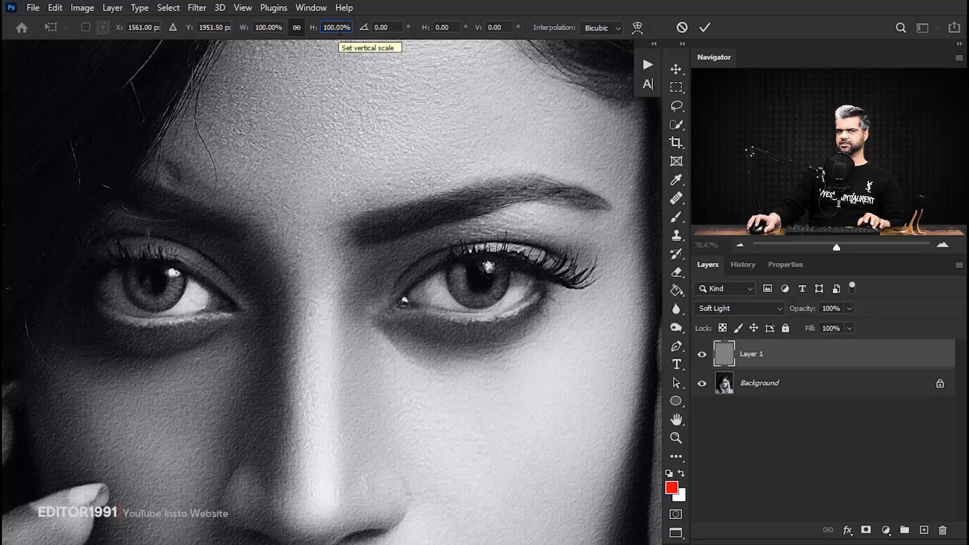
{"action": "key", "text": "shift+Up"}
{"action": "key", "text": "shift+Up"}
{"action": "key", "text": "shift+Up"}
{"action": "key", "text": "shift+Up"}
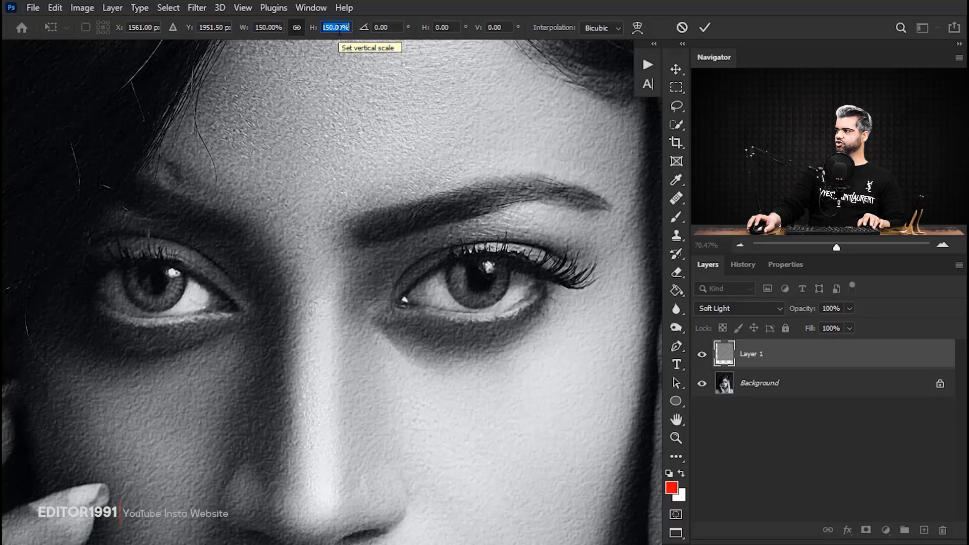
{"action": "key", "text": "shift+Up"}
{"action": "key", "text": "shift+Down"}
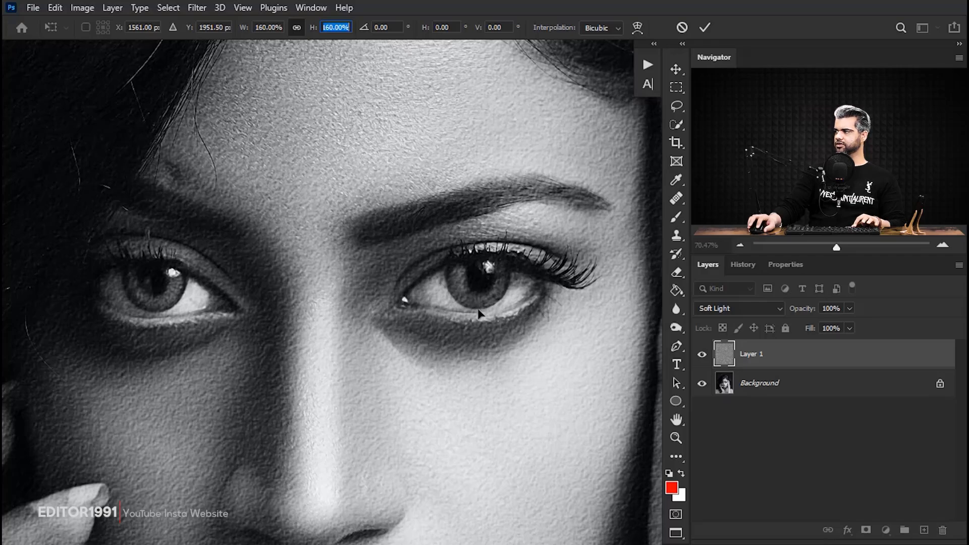
{"action": "left_click", "coordinate": [704, 27]}
- Hide the texture layer behind a black layer mask and size the soft brush to 301 px
{"action": "left_click_drag", "start_coordinate": [475, 278], "coordinate": [416, 230]}
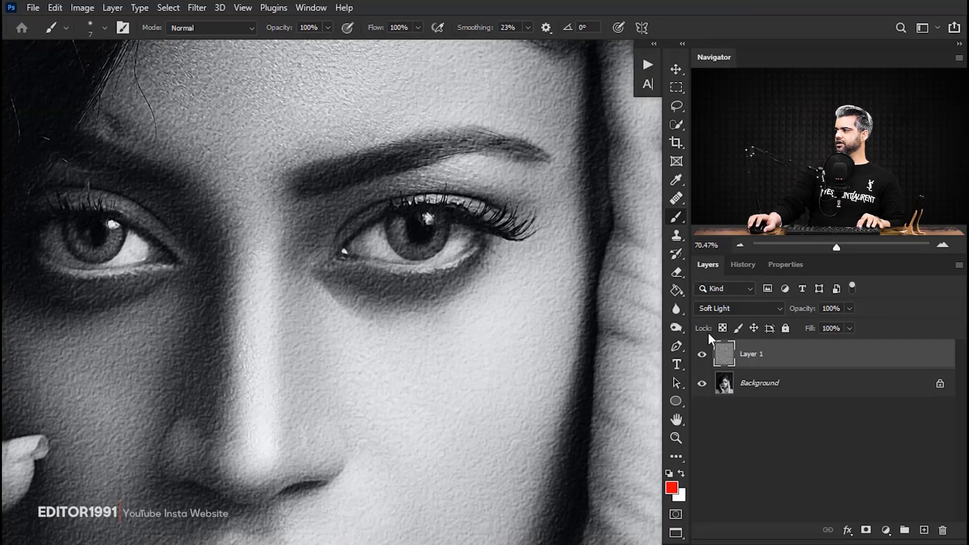
{"action": "left_click", "coordinate": [866, 531], "text": "alt"}
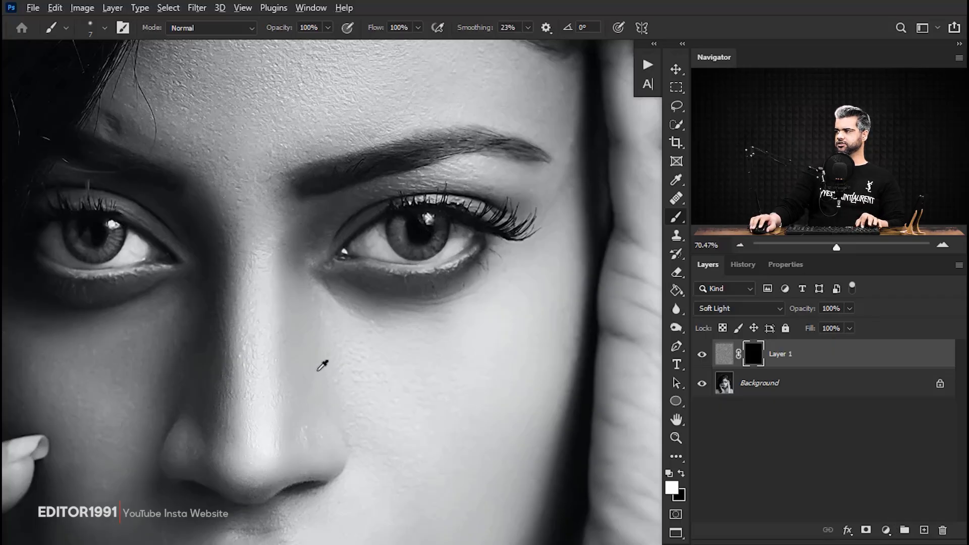
{"action": "right_click", "coordinate": [258, 333], "text": "alt"}
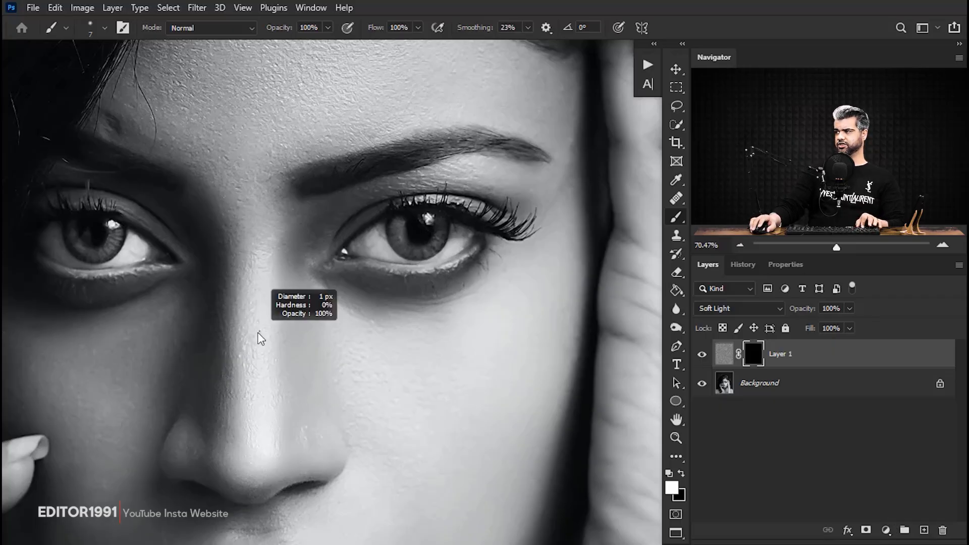
{"action": "left_click_drag", "start_coordinate": [257, 332], "coordinate": [334, 337]}
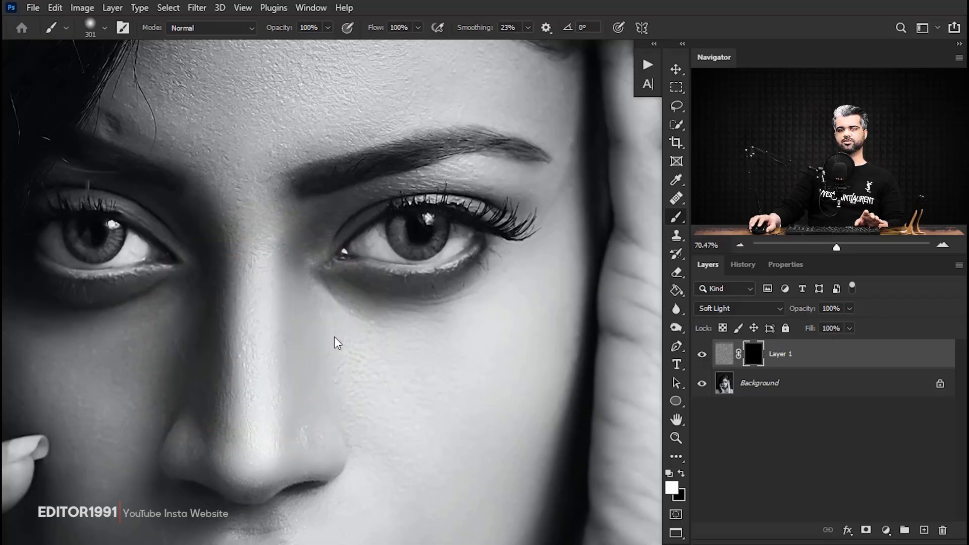
- Brush black over the nose and cheek on the texture layer's mask
{"action": "key", "text": "x"}
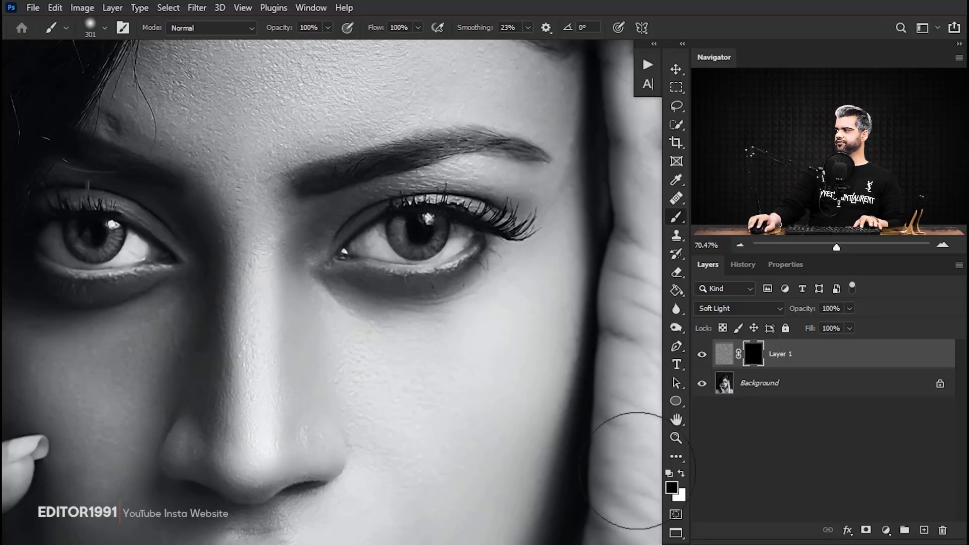
{"action": "mouse_move", "coordinate": [259, 309]}
{"action": "left_mouse_down"}
{"action": "mouse_move", "coordinate": [274, 342]}
{"action": "mouse_move", "coordinate": [249, 341]}
{"action": "mouse_move", "coordinate": [470, 368]}
{"action": "mouse_move", "coordinate": [404, 407]}
{"action": "mouse_move", "coordinate": [542, 427]}
{"action": "mouse_move", "coordinate": [372, 389]}
{"action": "mouse_move", "coordinate": [327, 365]}
{"action": "mouse_move", "coordinate": [336, 360]}
{"action": "mouse_move", "coordinate": [465, 402]}
{"action": "left_mouse_up"}
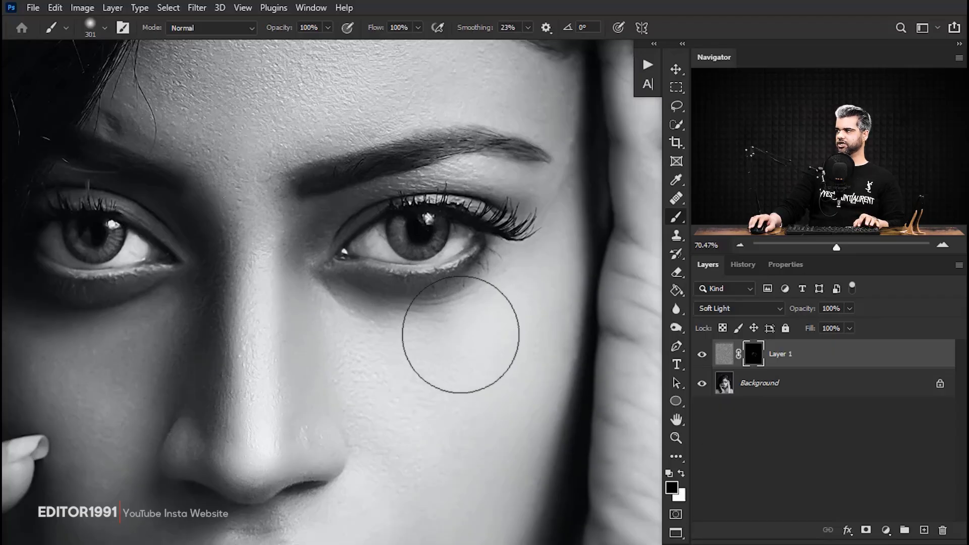
{"action": "left_click_drag", "start_coordinate": [425, 398], "coordinate": [390, 372]}
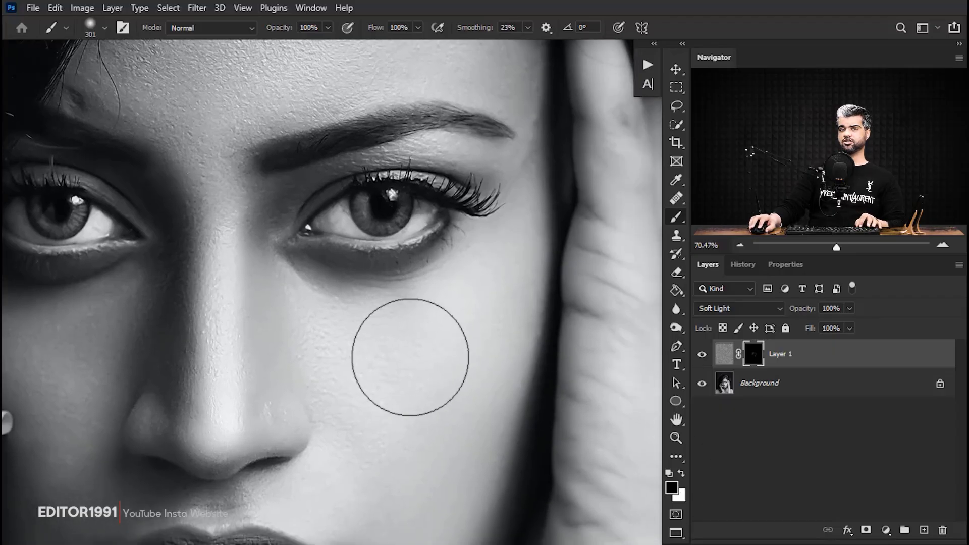
- Resize the brush to 241 px and brush white over the bright cheek on the layer mask to reveal the skin texture
{"action": "left_click_drag", "start_coordinate": [403, 143], "coordinate": [293, 184]}
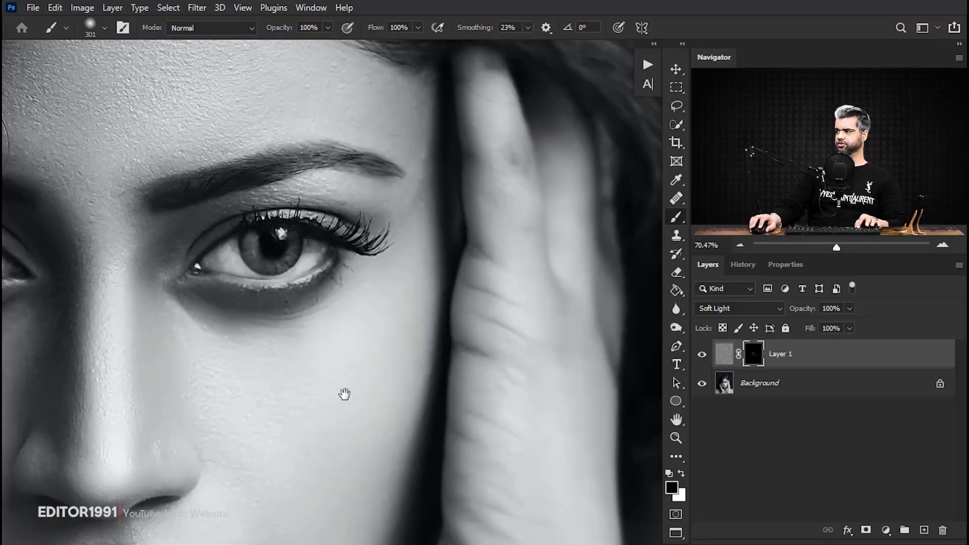
{"action": "left_click_drag", "start_coordinate": [344, 394], "coordinate": [347, 334]}
{"action": "left_click_drag", "start_coordinate": [261, 361], "coordinate": [235, 362]}
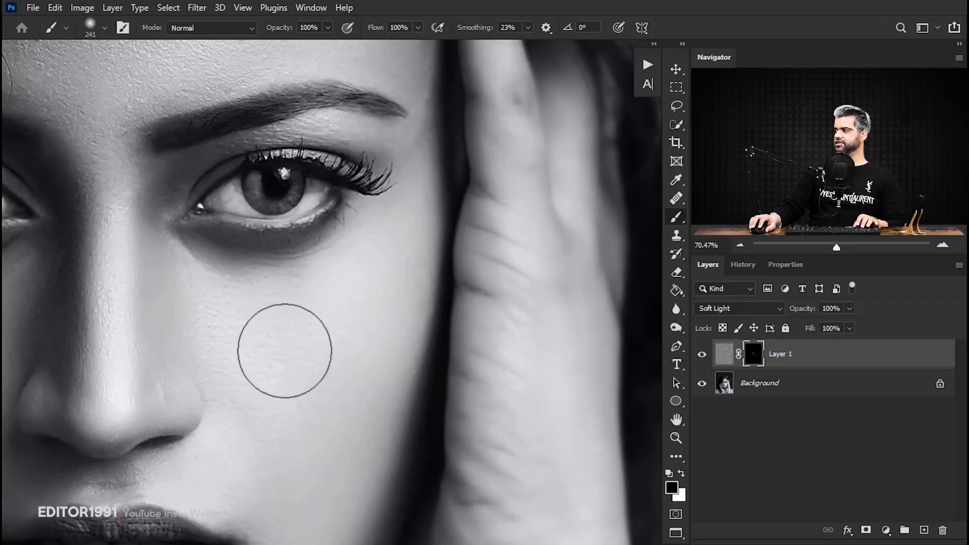
{"action": "key", "text": "x"}
{"action": "mouse_move", "coordinate": [195, 326]}
{"action": "left_mouse_down"}
{"action": "mouse_move", "coordinate": [263, 346]}
{"action": "mouse_move", "coordinate": [274, 411]}
{"action": "mouse_move", "coordinate": [274, 392]}
{"action": "mouse_move", "coordinate": [357, 276]}
{"action": "mouse_move", "coordinate": [281, 482]}
{"action": "mouse_move", "coordinate": [269, 457]}
{"action": "mouse_move", "coordinate": [271, 382]}
{"action": "left_mouse_up"}
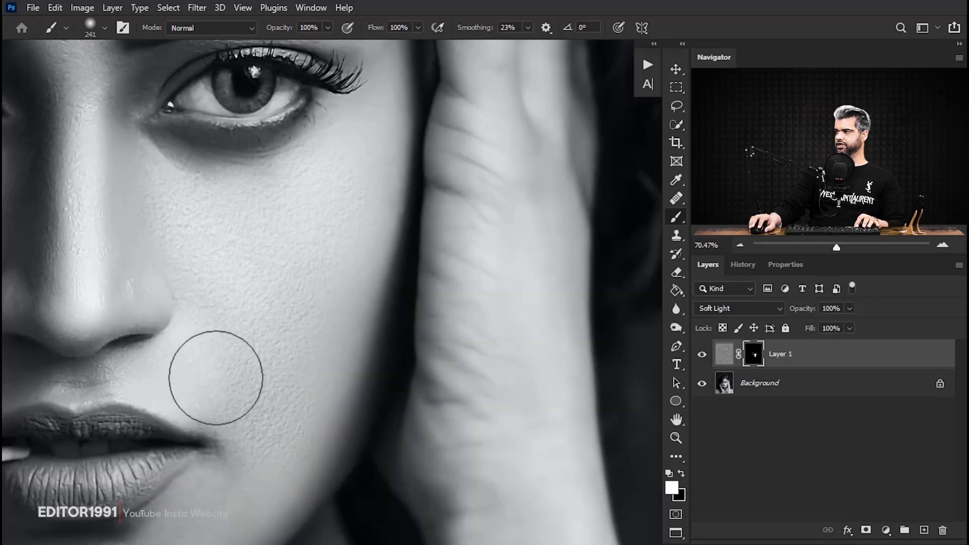
{"action": "scroll", "coordinate": [260, 385], "scroll_direction": "up", "scroll_amount": 2}
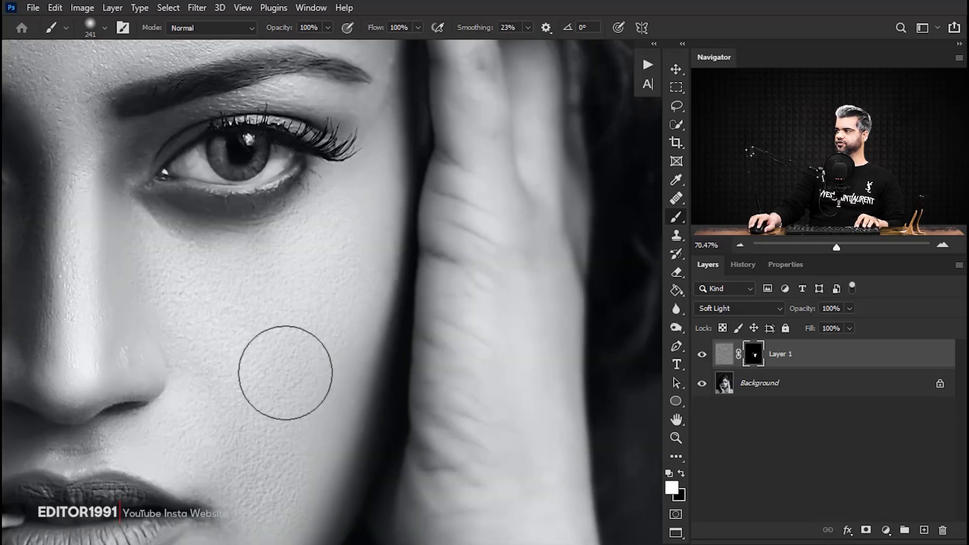
{"action": "mouse_move", "coordinate": [224, 401]}
{"action": "left_mouse_down"}
{"action": "mouse_move", "coordinate": [318, 419]}
{"action": "mouse_move", "coordinate": [310, 430]}
{"action": "left_mouse_up"}
{"action": "key", "text": "c"}
{"action": "left_click_drag", "start_coordinate": [144, 327], "coordinate": [146, 240]}
{"action": "key", "text": "Escape"}
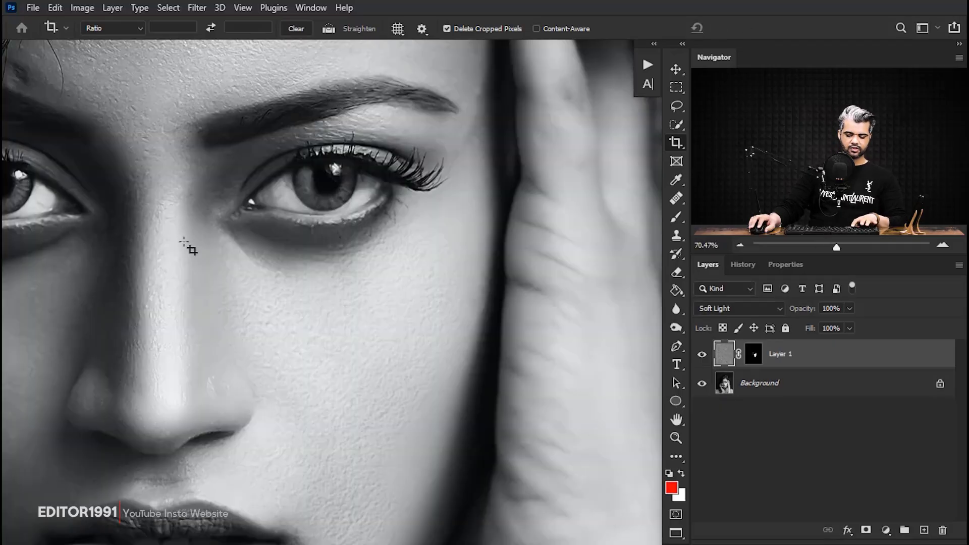
- Brush black under the eye and over the upper bright cheek on the texture layer's mask, and set the brush flow to 30%
{"action": "key", "text": "b"}
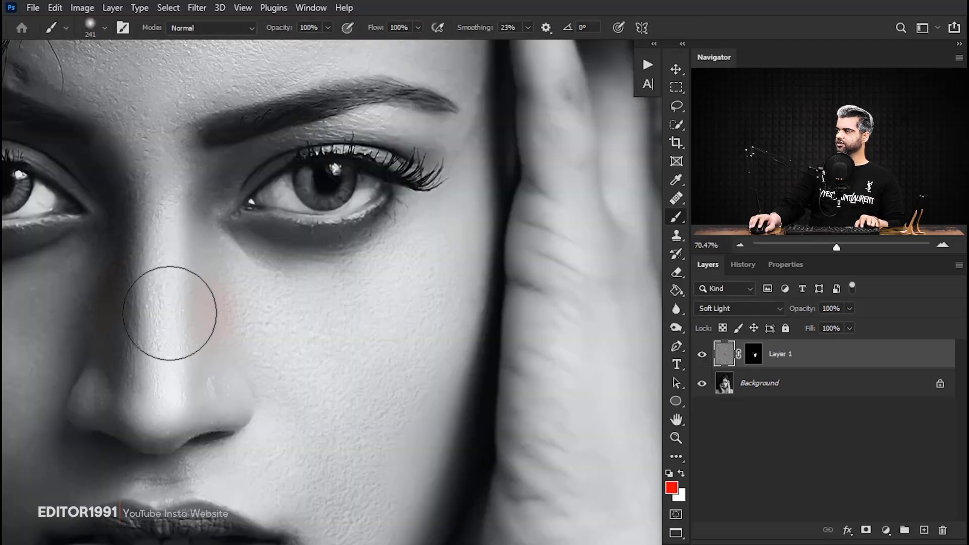
{"action": "left_click", "coordinate": [760, 352]}
{"action": "key", "text": "d"}
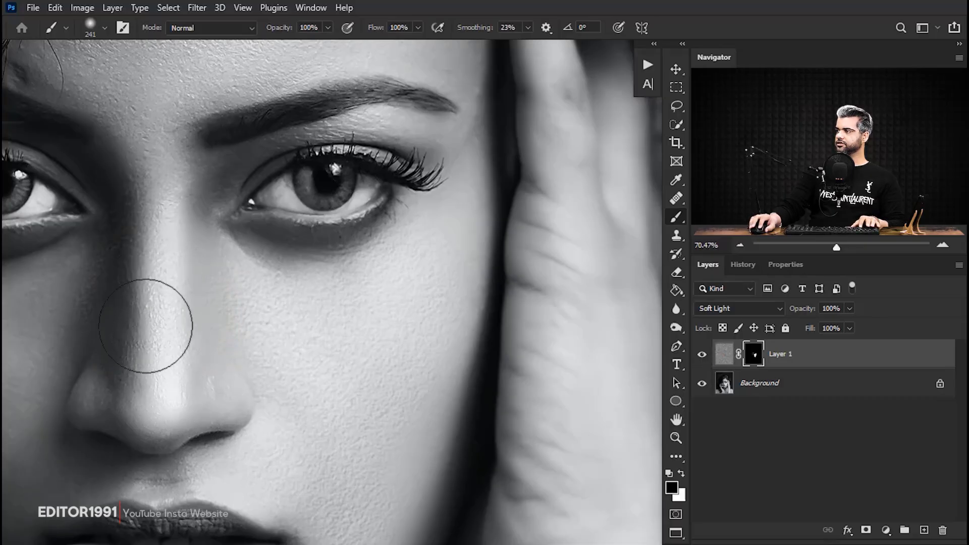
{"action": "left_click_drag", "start_coordinate": [262, 346], "coordinate": [237, 314]}
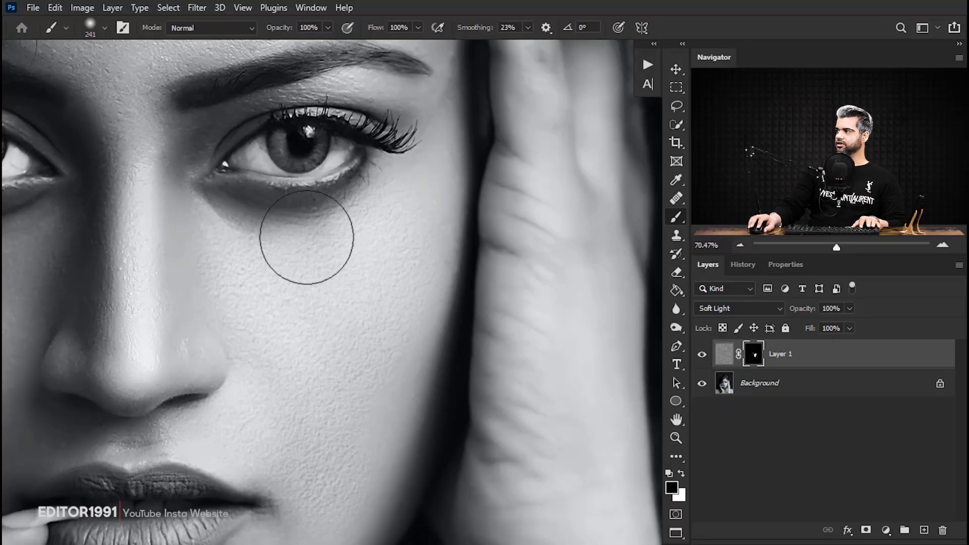
{"action": "key", "text": "x"}
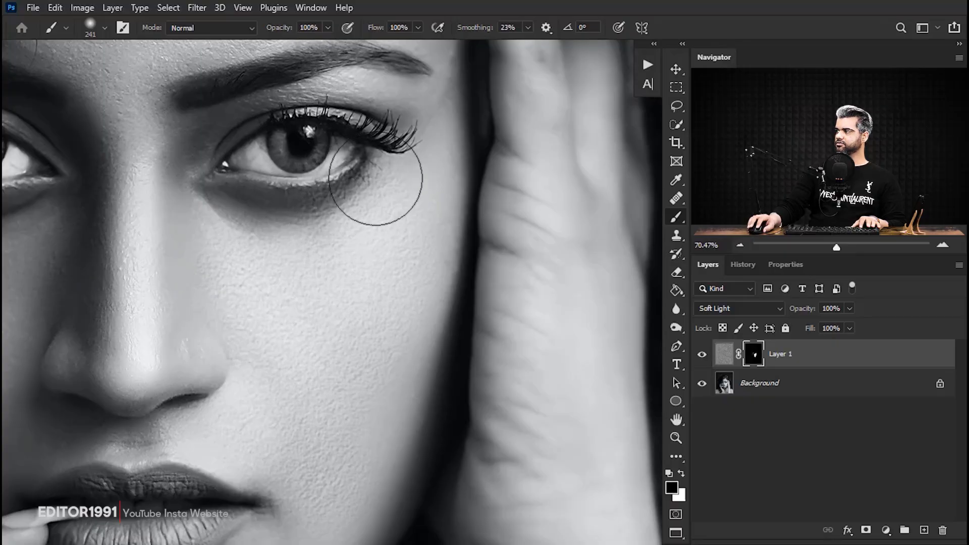
{"action": "key", "text": "x"}
{"action": "mouse_move", "coordinate": [363, 210]}
{"action": "left_mouse_down"}
{"action": "mouse_move", "coordinate": [295, 242]}
{"action": "mouse_move", "coordinate": [419, 253]}
{"action": "mouse_move", "coordinate": [429, 202]}
{"action": "left_mouse_up"}
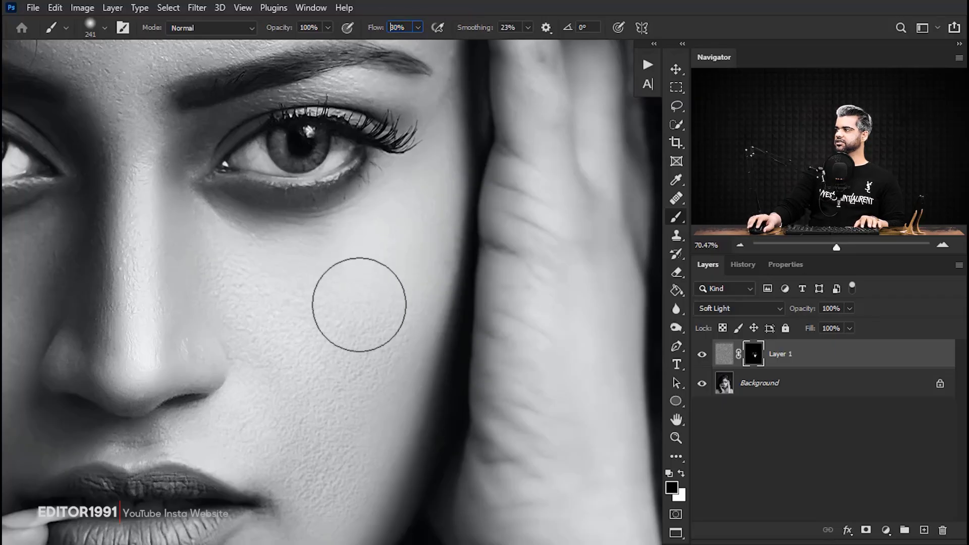
- Brush black at 30% flow over the lower cheek and the corner of the mouth on the mask to soften the texture
{"action": "key", "text": "x"}
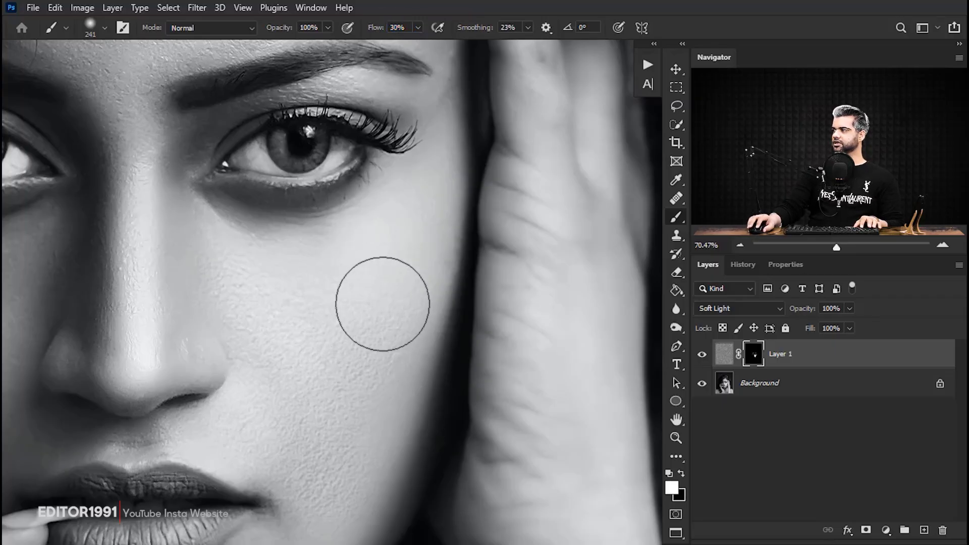
{"action": "key", "text": "x"}
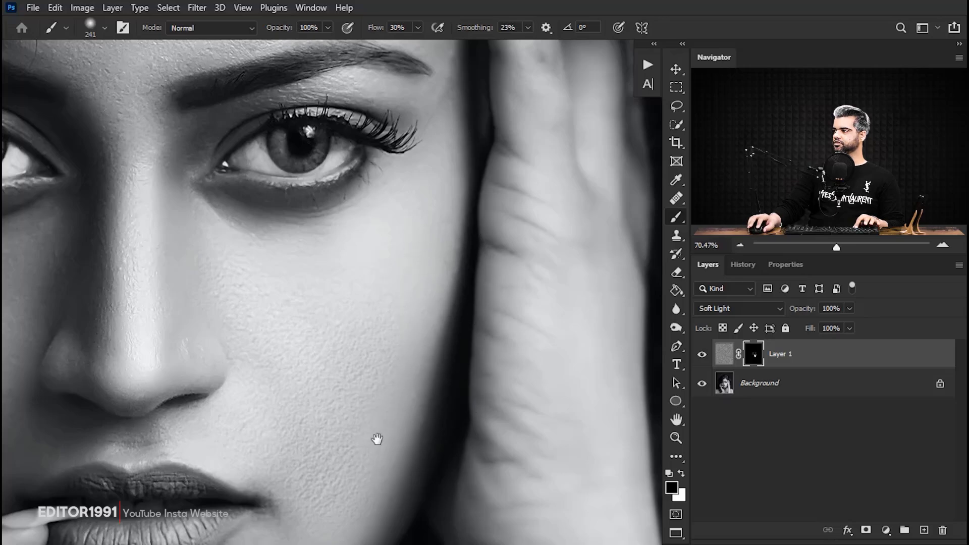
{"action": "left_click_drag", "start_coordinate": [377, 439], "coordinate": [411, 283]}
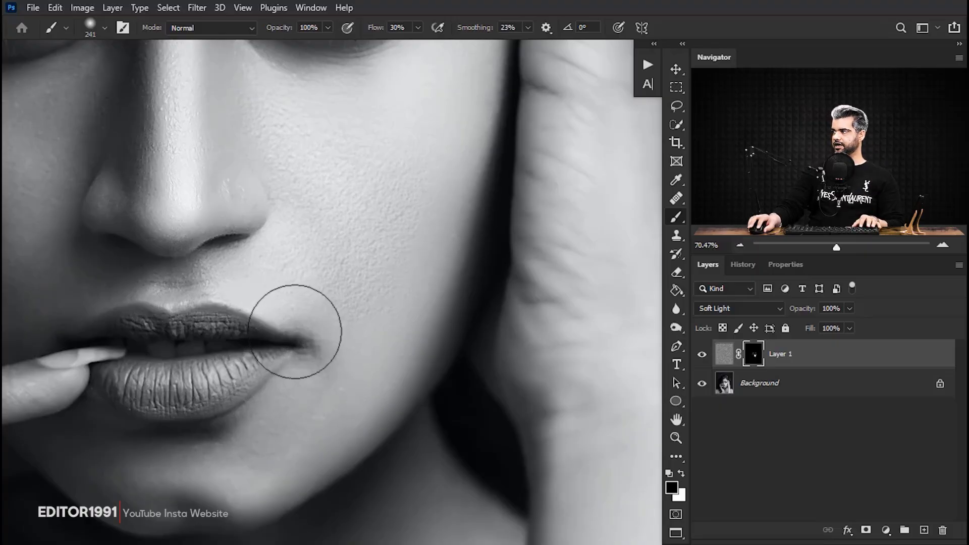
{"action": "left_click_drag", "start_coordinate": [357, 335], "coordinate": [352, 386]}
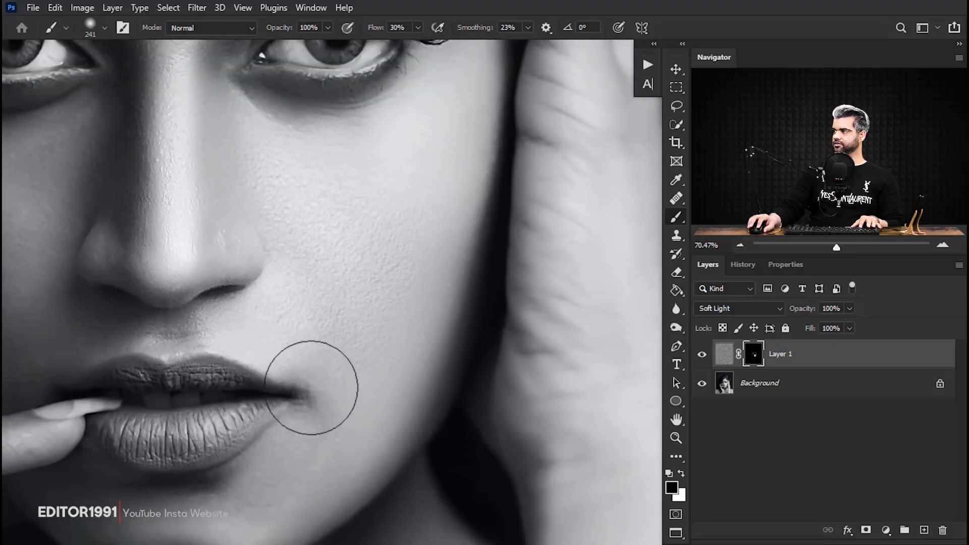
{"action": "left_click_drag", "start_coordinate": [318, 441], "coordinate": [303, 487]}
- Brush white at 30% flow over the bright cheek on the mask to build its texture back up gradually
{"action": "key", "text": "x"}
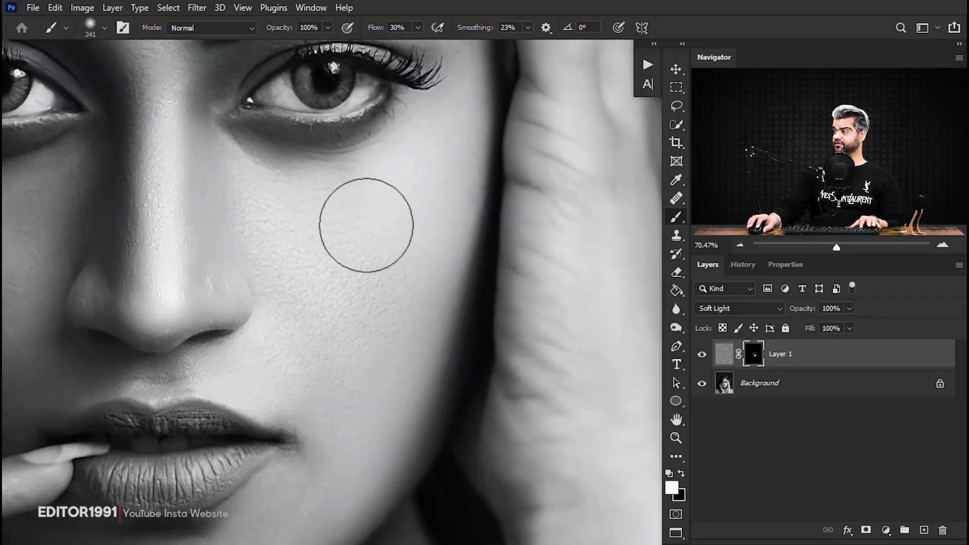
{"action": "left_click_drag", "start_coordinate": [231, 431], "coordinate": [328, 223]}
{"action": "left_click_drag", "start_coordinate": [265, 159], "coordinate": [303, 387]}
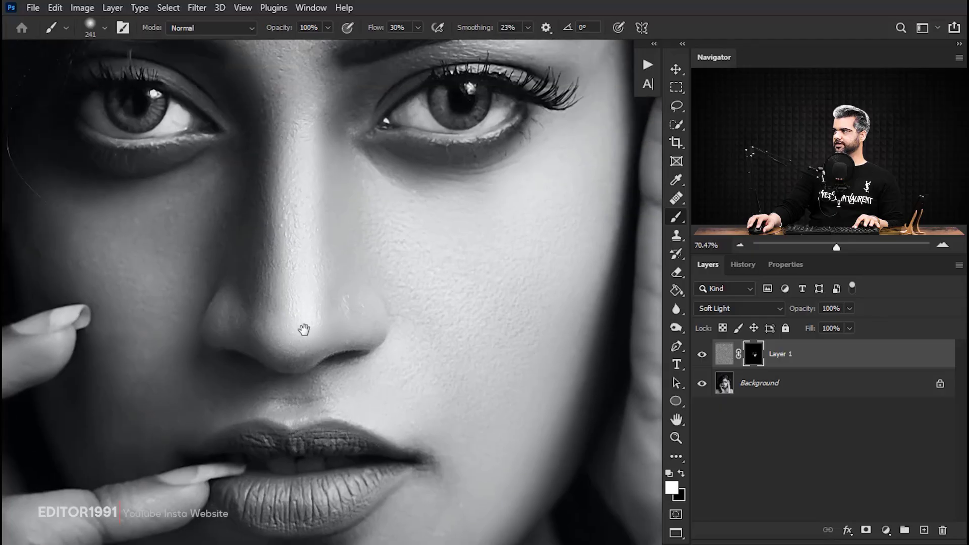
- Reduce the brush to 133 px and brush white over the nose and the shadowed cheek on the mask to reveal texture
{"action": "left_click_drag", "start_coordinate": [303, 330], "coordinate": [305, 380]}
{"action": "right_click", "coordinate": [305, 349], "text": "alt"}
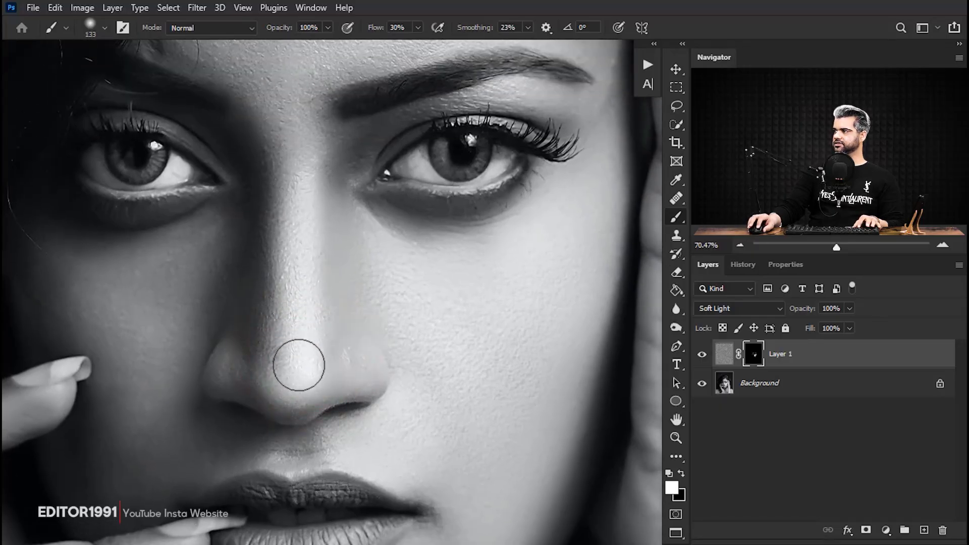
{"action": "left_click_drag", "start_coordinate": [283, 356], "coordinate": [331, 380]}
{"action": "left_click_drag", "start_coordinate": [277, 392], "coordinate": [295, 390]}
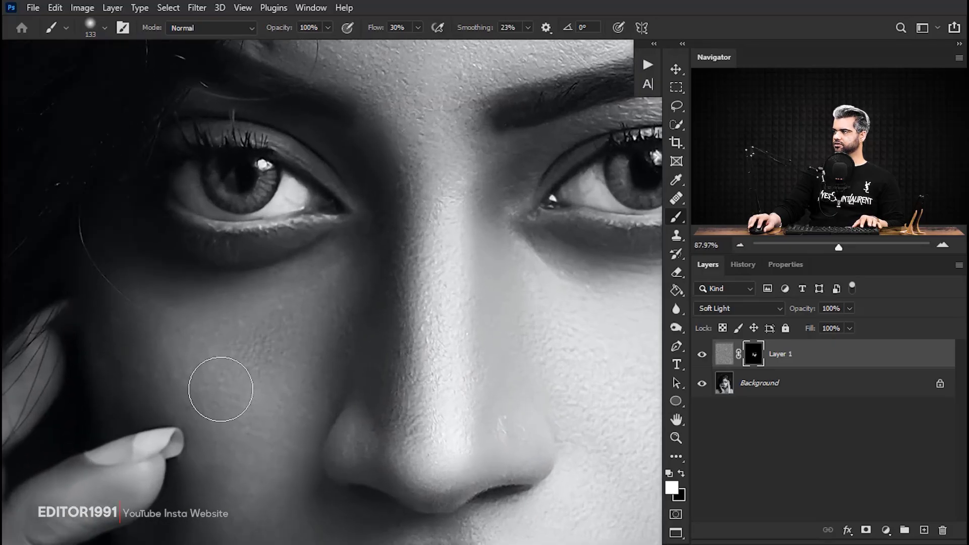
{"action": "mouse_move", "coordinate": [272, 425]}
{"action": "left_mouse_down"}
{"action": "mouse_move", "coordinate": [260, 380]}
{"action": "mouse_move", "coordinate": [275, 369]}
{"action": "left_mouse_up"}
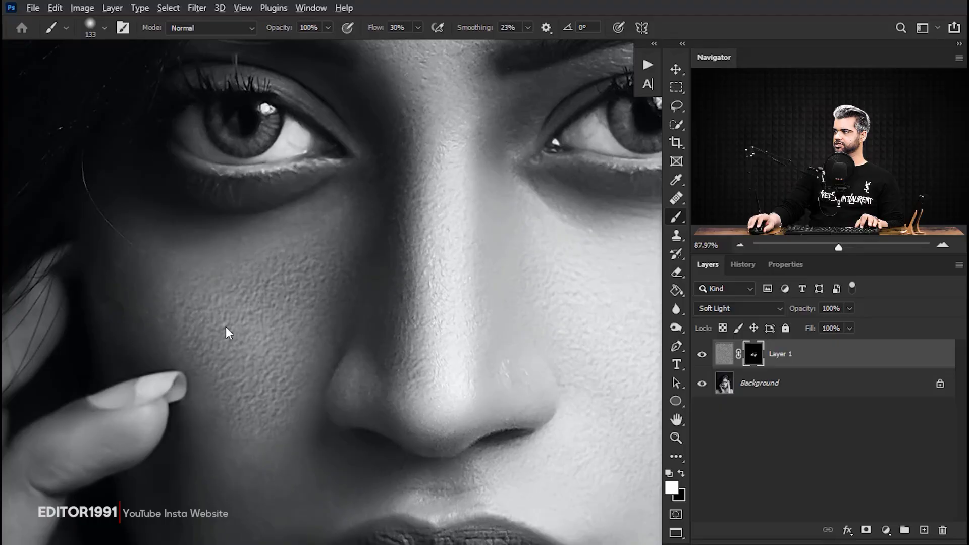
- Enlarge the brush to 249 px and brush black at 30% flow over the shadowed cheek and under its eye to soften the texture
{"action": "key", "text": "bracketright"}
{"action": "key", "text": "bracketright"}
{"action": "key", "text": "bracketright"}
{"action": "key", "text": "bracketright"}
{"action": "key", "text": "bracketright"}
{"action": "key", "text": "x"}
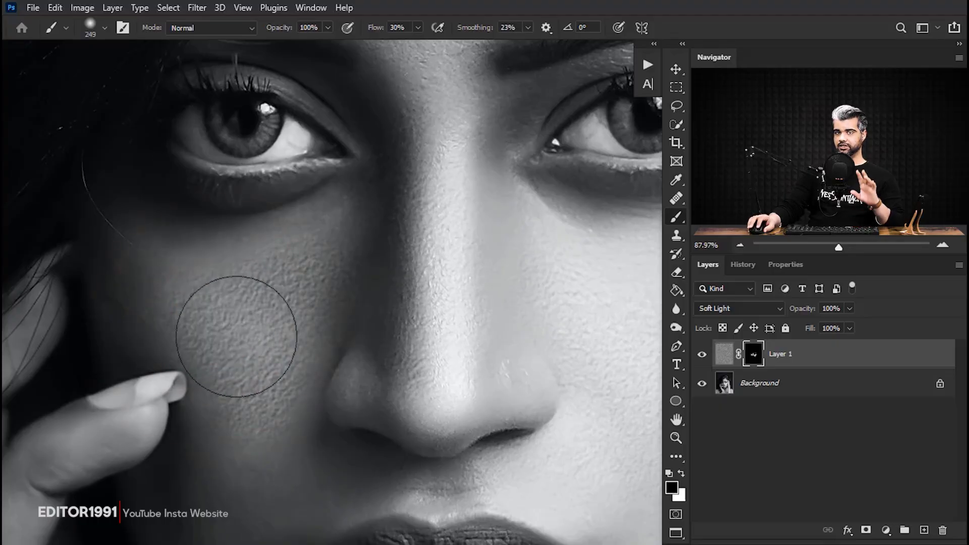
{"action": "mouse_move", "coordinate": [237, 336]}
{"action": "left_mouse_down"}
{"action": "mouse_move", "coordinate": [222, 346]}
{"action": "mouse_move", "coordinate": [227, 371]}
{"action": "mouse_move", "coordinate": [277, 238]}
{"action": "left_mouse_up"}
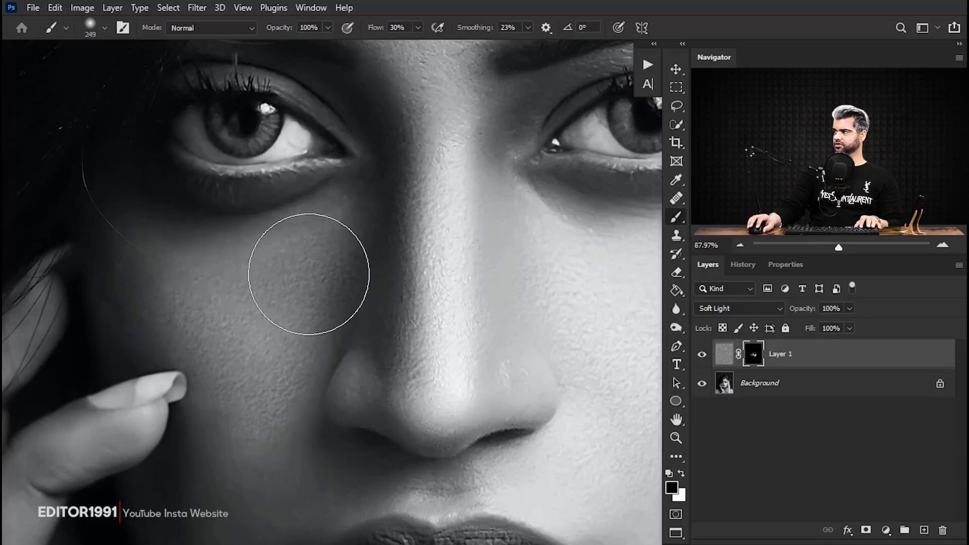
{"action": "left_click_drag", "start_coordinate": [337, 204], "coordinate": [176, 204]}
{"action": "left_click_drag", "start_coordinate": [354, 251], "coordinate": [314, 253]}
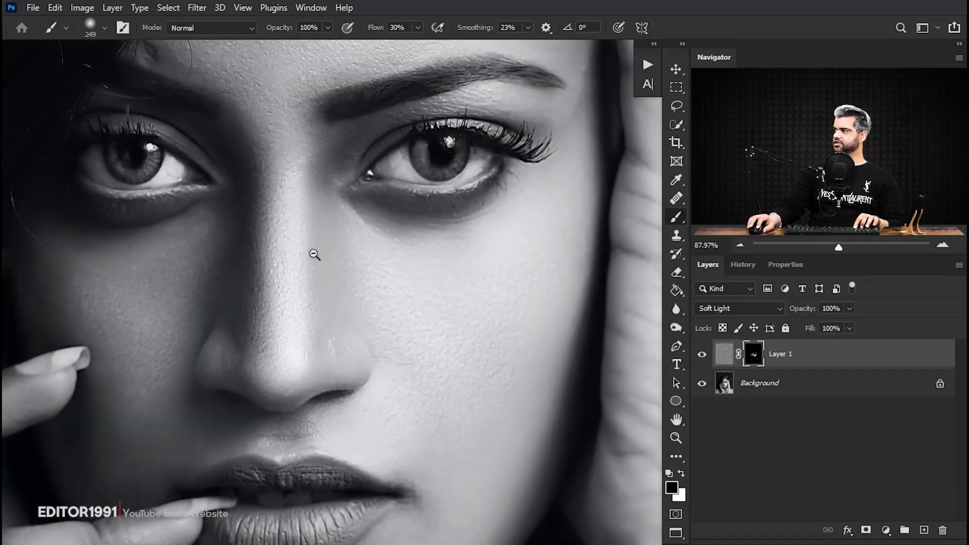
{"action": "left_click_drag", "start_coordinate": [457, 344], "coordinate": [505, 356]}
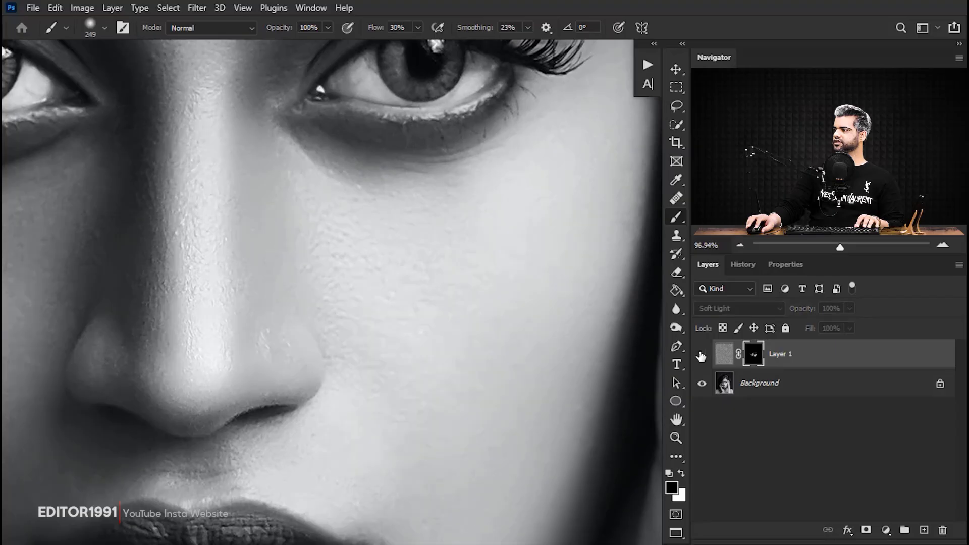